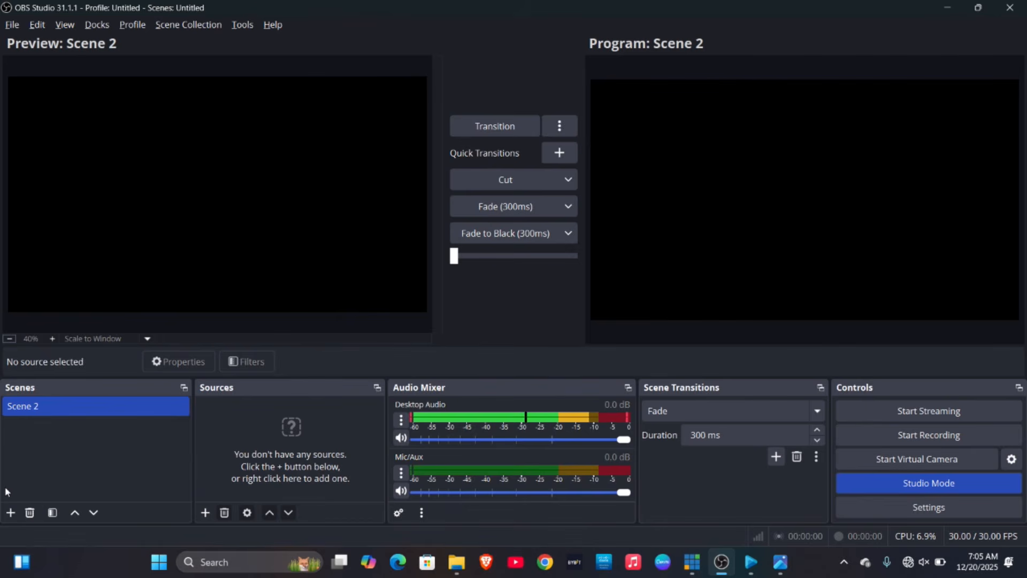
pyautogui.click(781, 563)
pyautogui.click(781, 567)
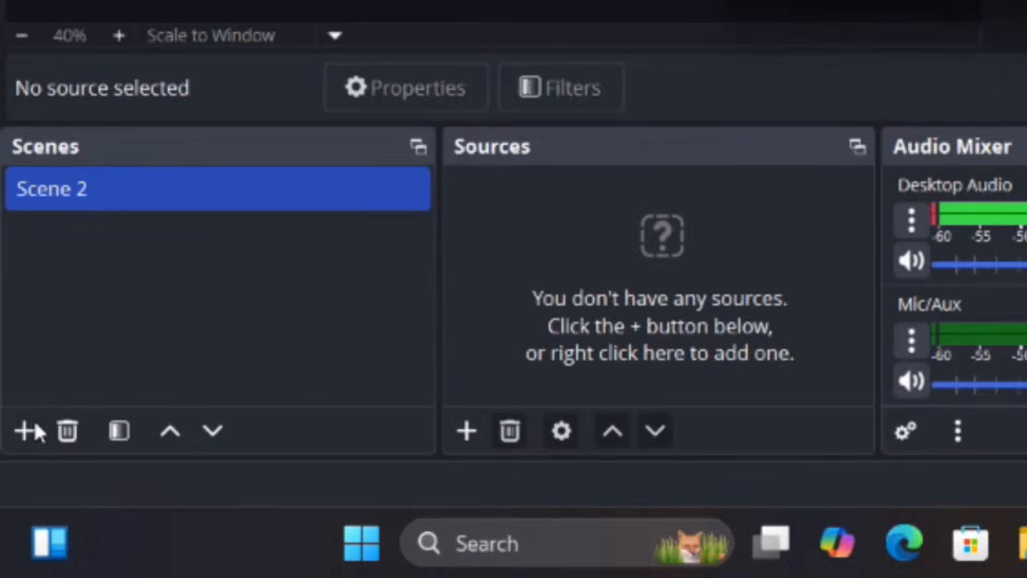
# Add a new scene named EASYWORSHIP
pyautogui.click(35, 424)
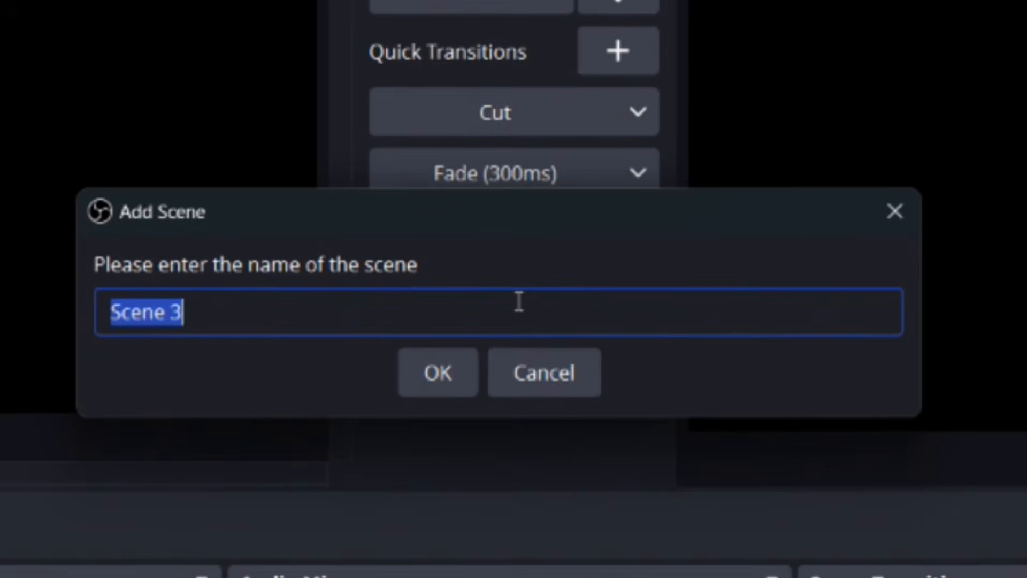
pyautogui.write('EAS')
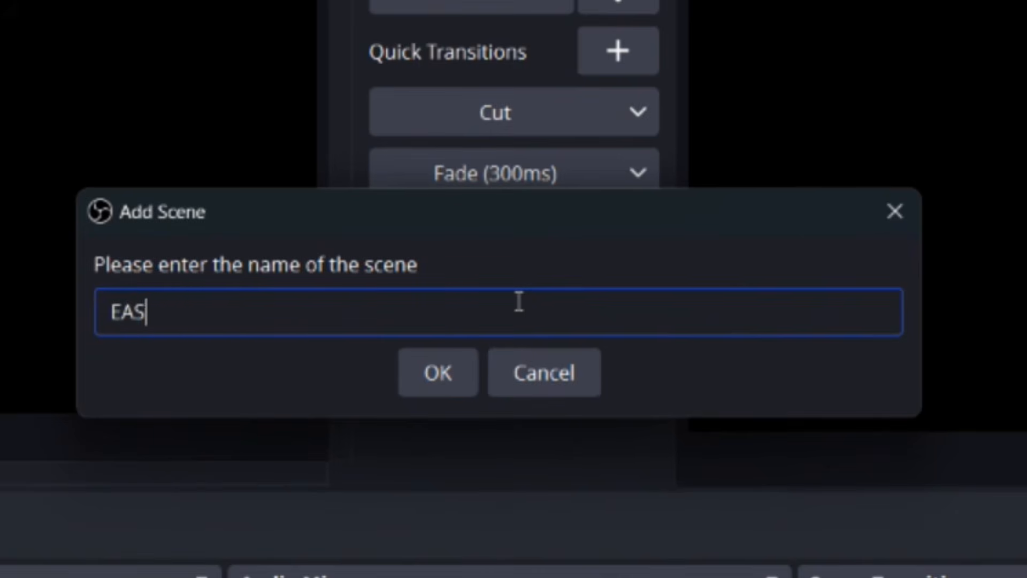
pyautogui.write('YWORS')
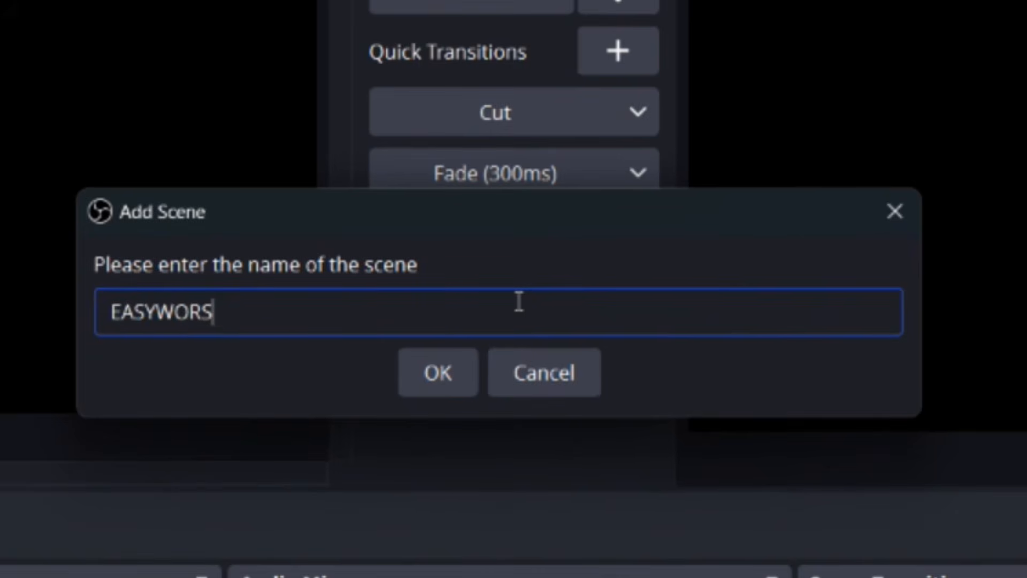
pyautogui.write('HIP')
pyautogui.press('Return')
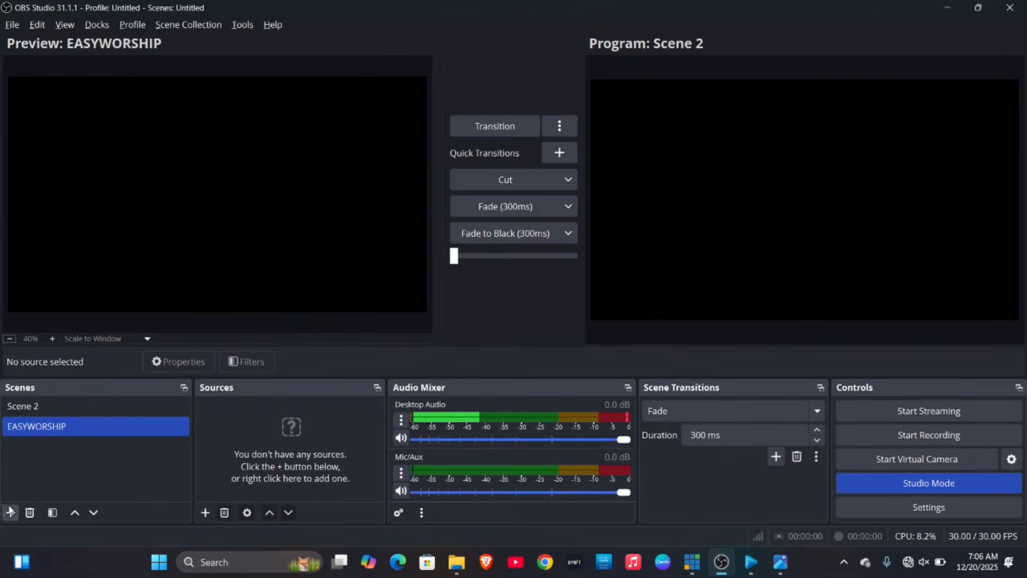
# Add another new scene named CAM
pyautogui.click(10, 512)
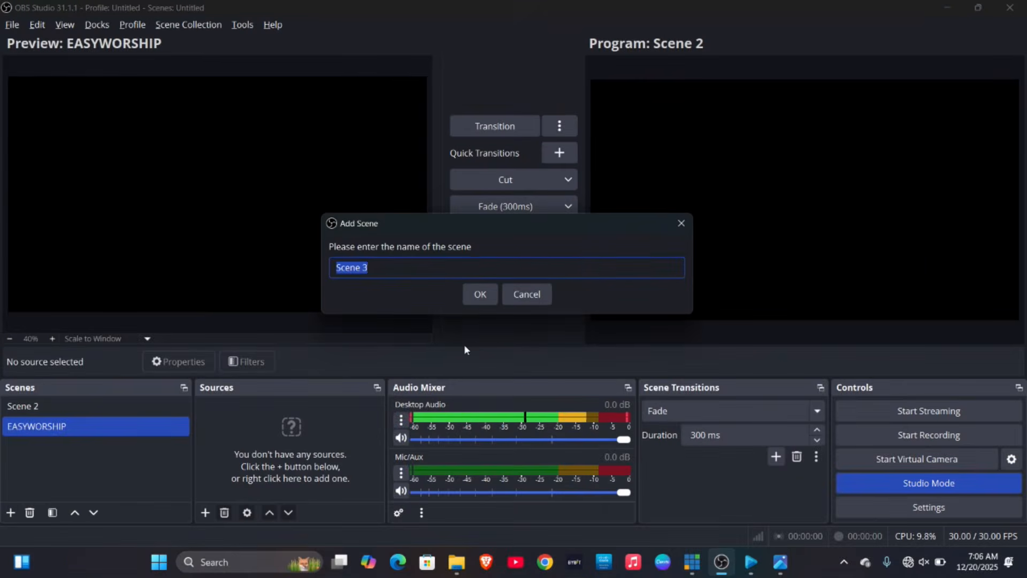
pyautogui.write('CAM')
pyautogui.press('Return')
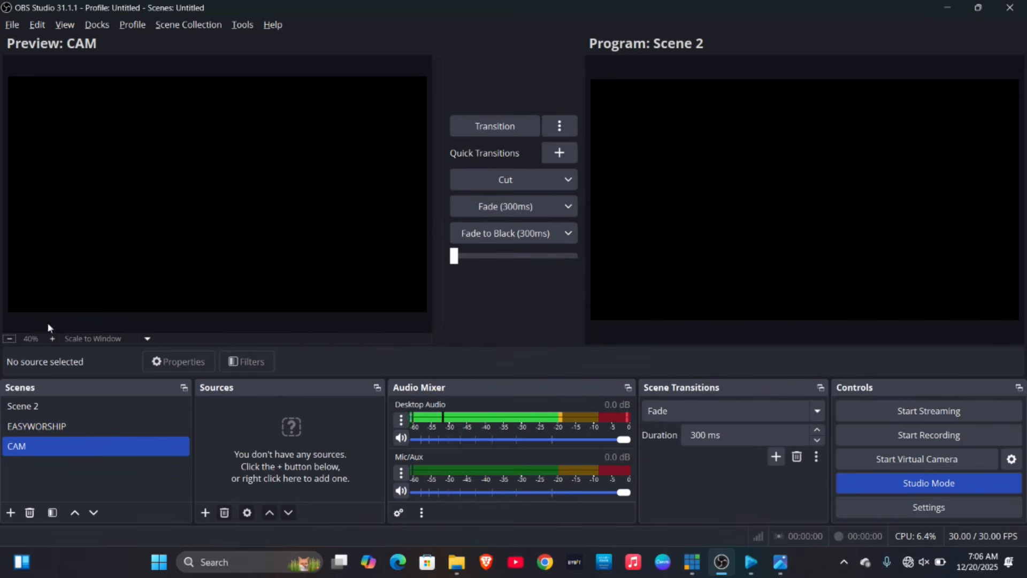
# Rename the scene "Scene 2" to "EASYWORSHIP + CAM"
pyautogui.click(88, 407)
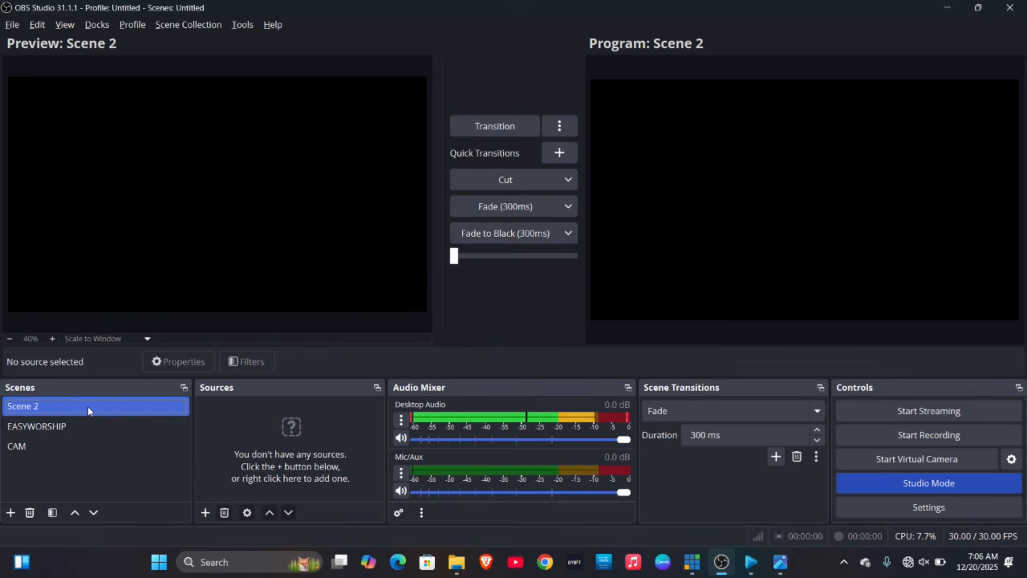
pyautogui.rightClick(88, 406)
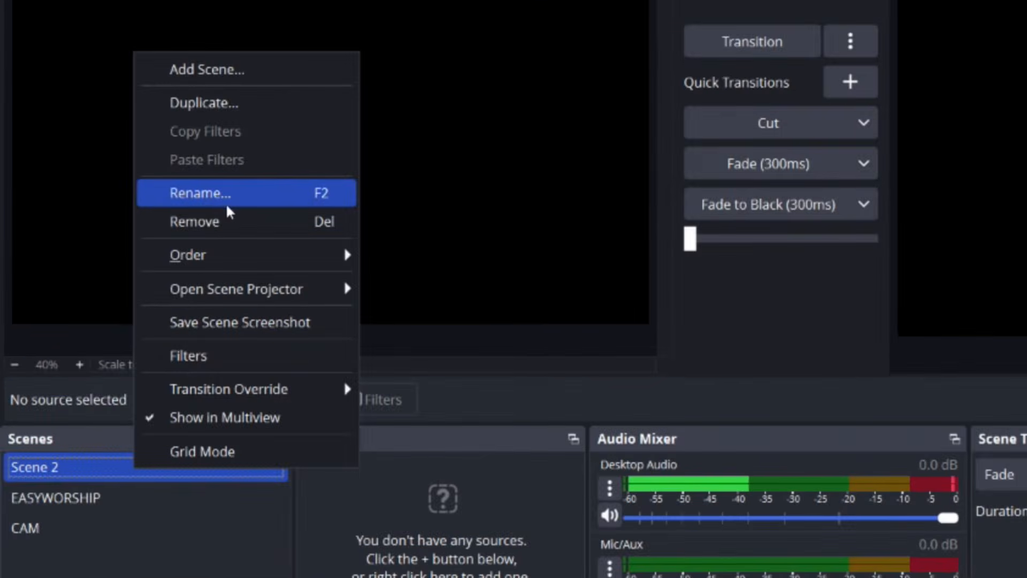
pyautogui.click(226, 206)
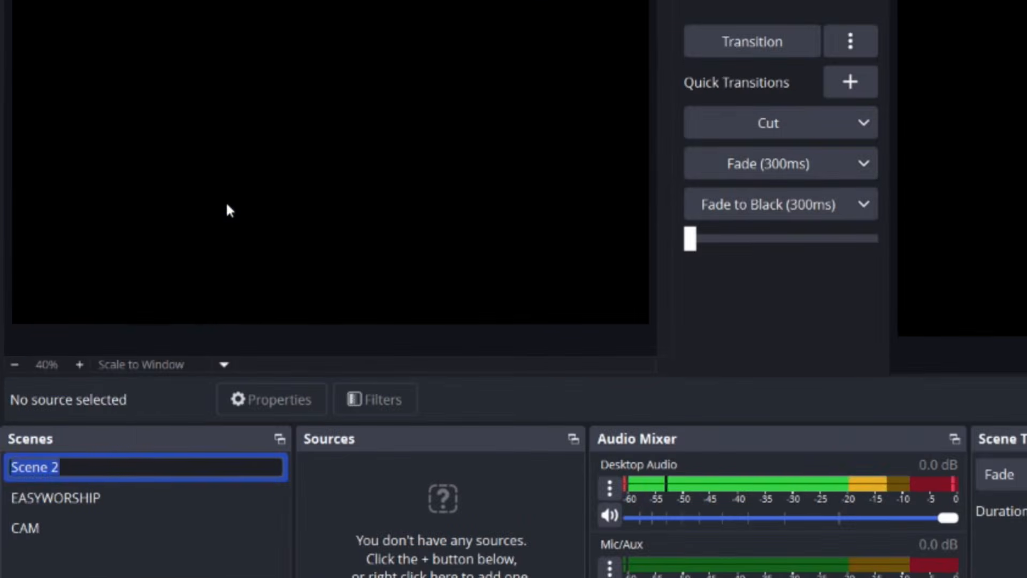
pyautogui.write('EAS')
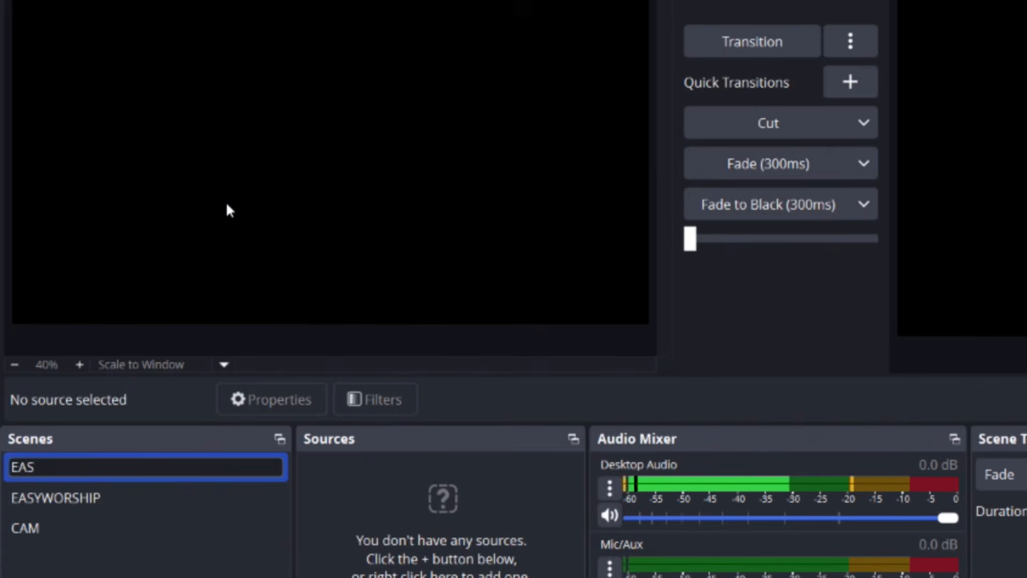
pyautogui.write('YWO')
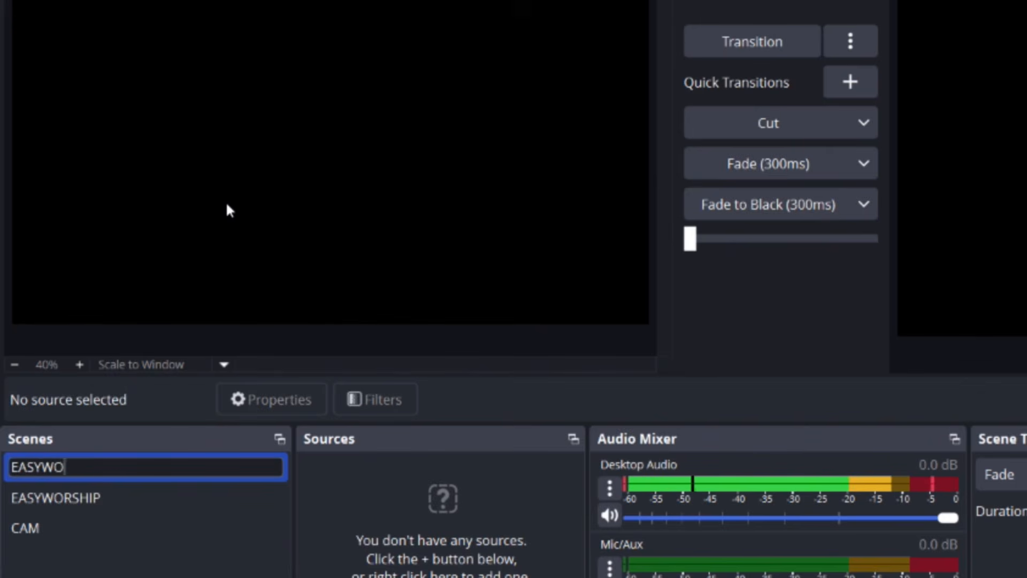
pyautogui.write('RSHIP -')
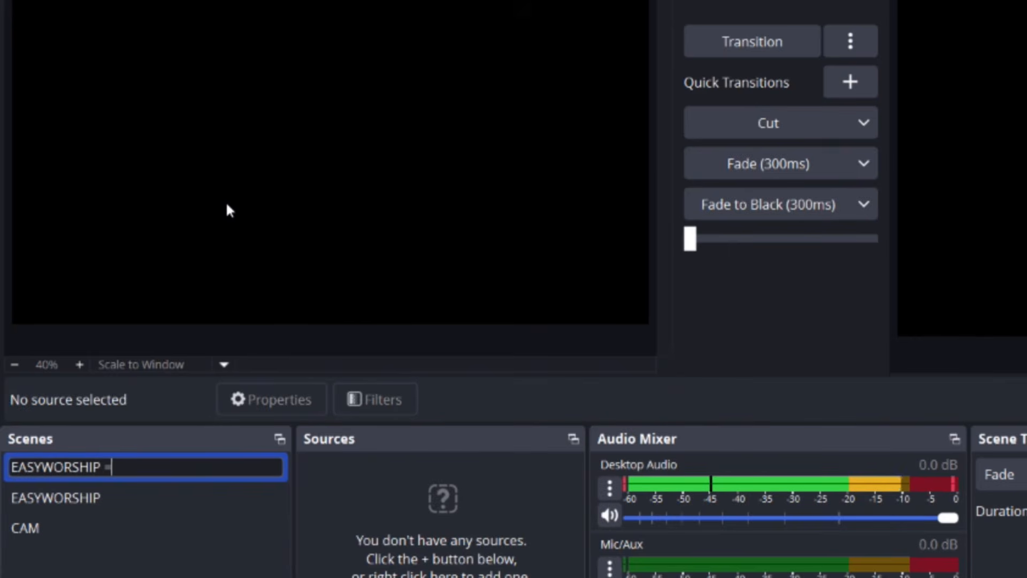
pyautogui.press('BackSpace')
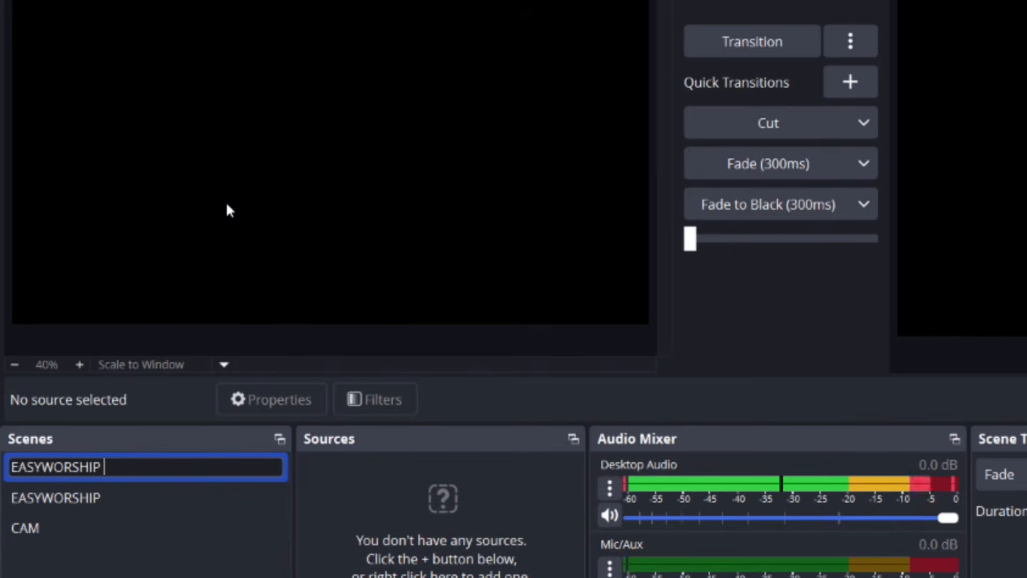
pyautogui.write('+ CAM')
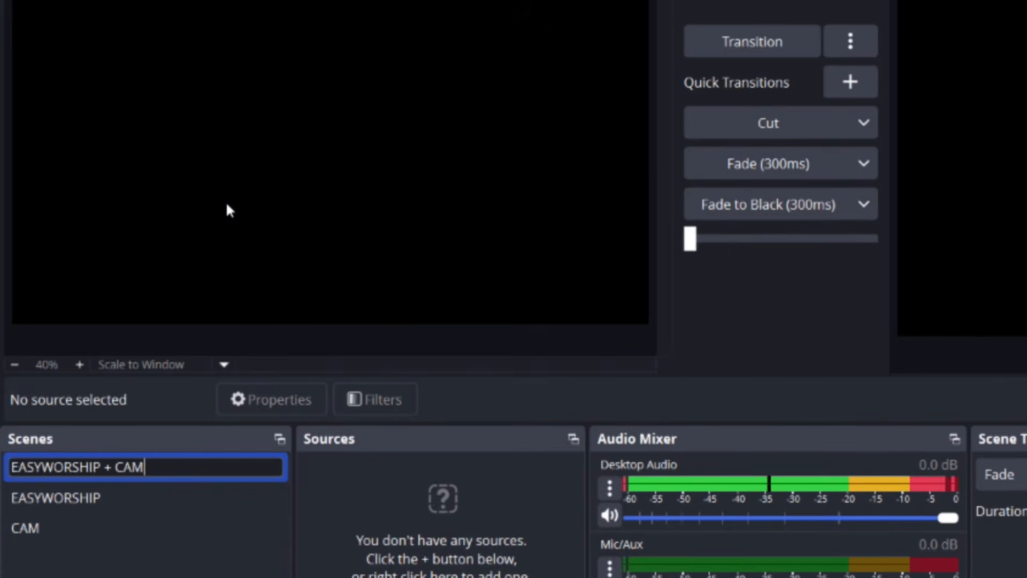
pyautogui.press('Return')
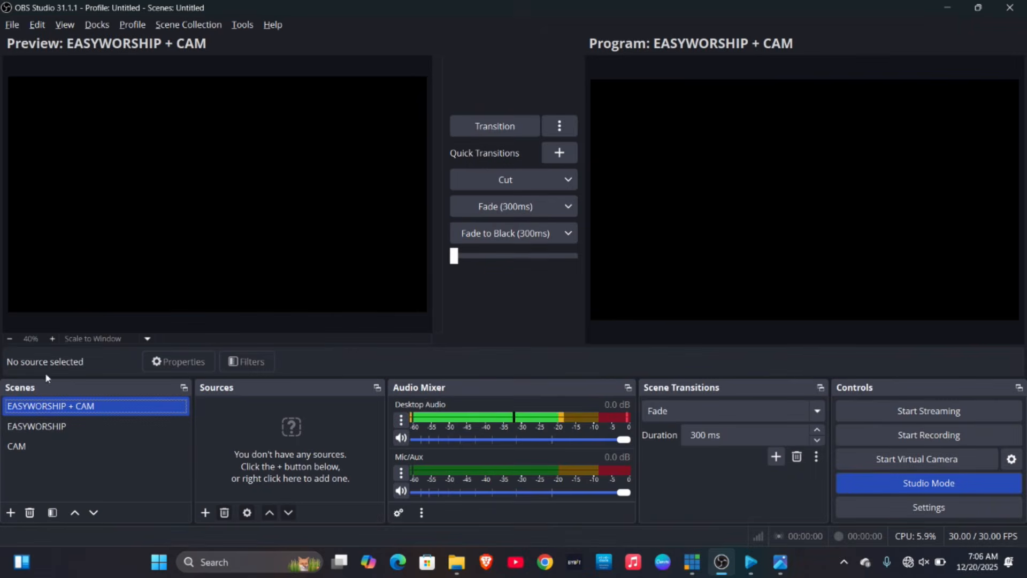
# Add a new Video Capture Device source with the default name to the CAM scene
pyautogui.click(68, 449)
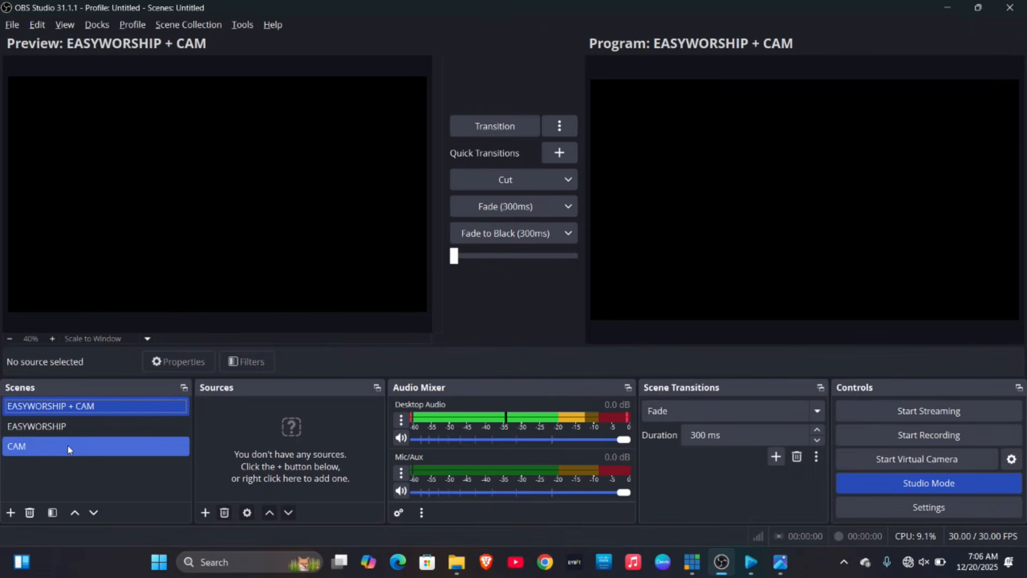
pyautogui.click(67, 448)
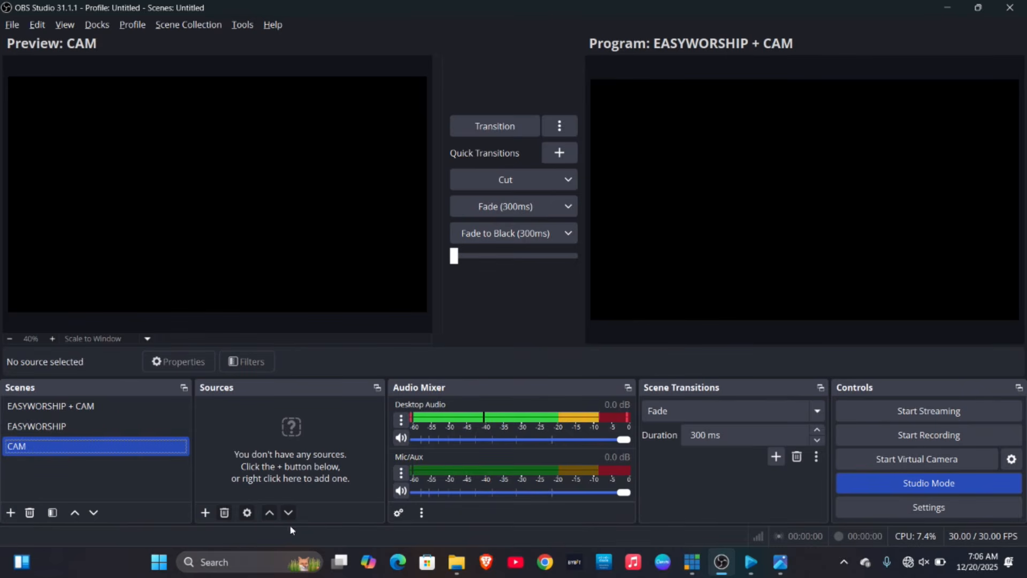
pyautogui.click(206, 513)
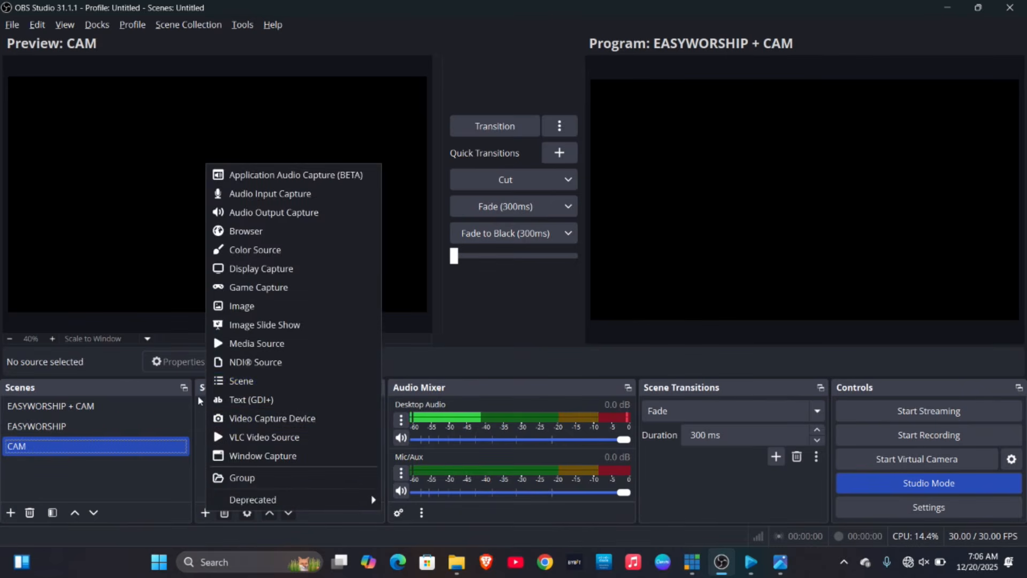
pyautogui.click(242, 420)
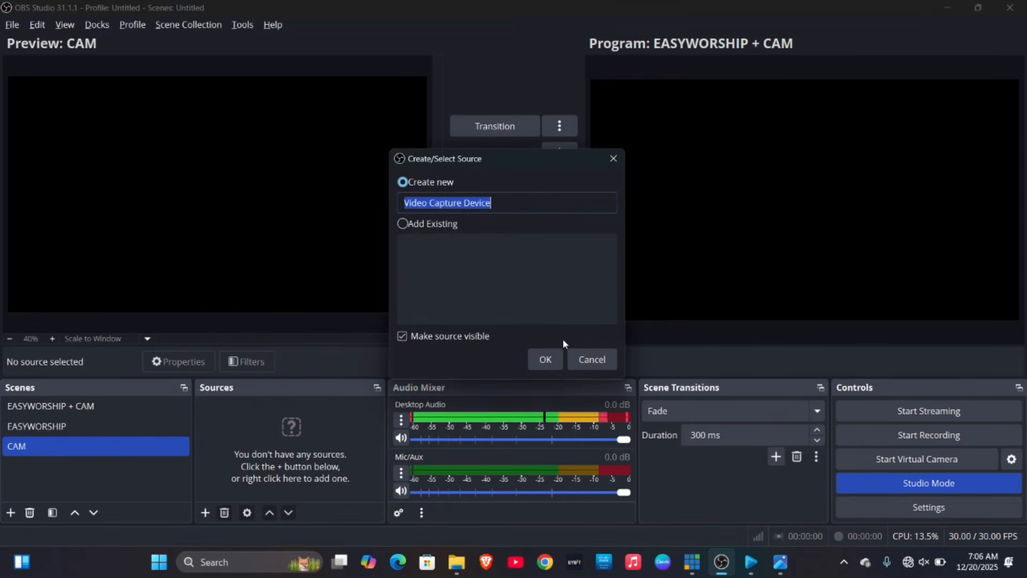
pyautogui.click(554, 357)
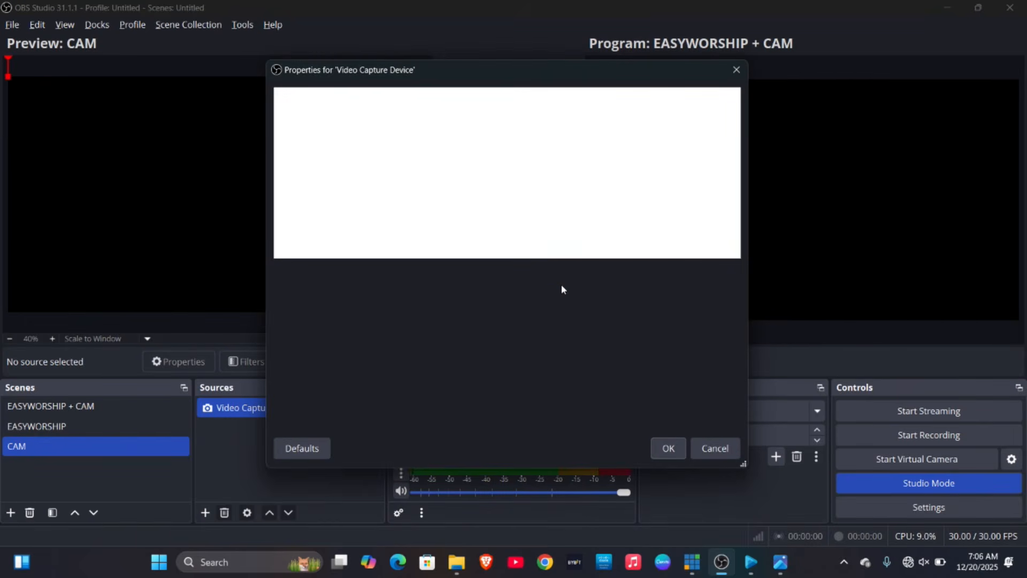
# Set the capture device to Iriun Webcam #2 and enlarge the source to fill the CAM scene's canvas
pyautogui.click(549, 277)
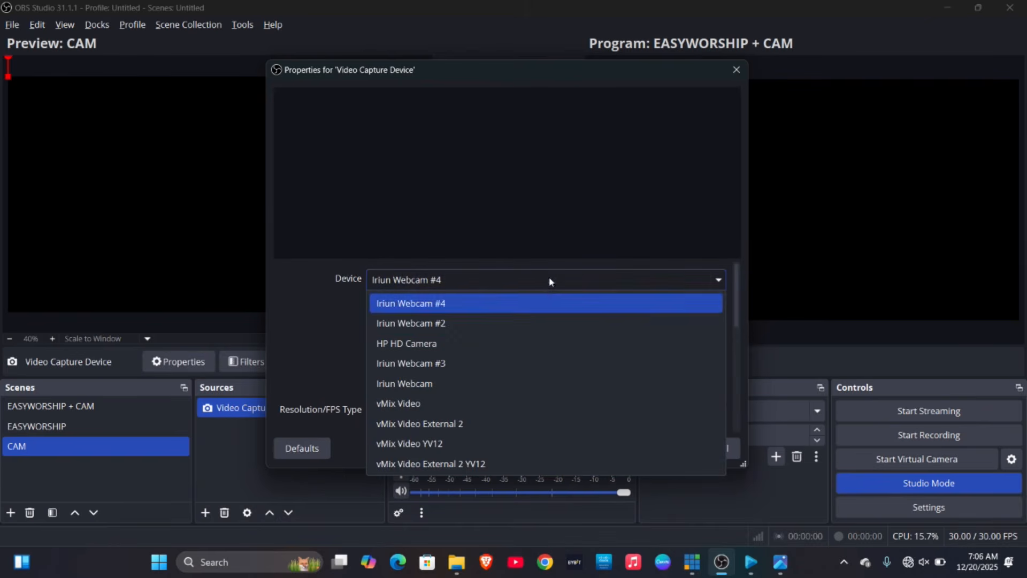
pyautogui.click(515, 319)
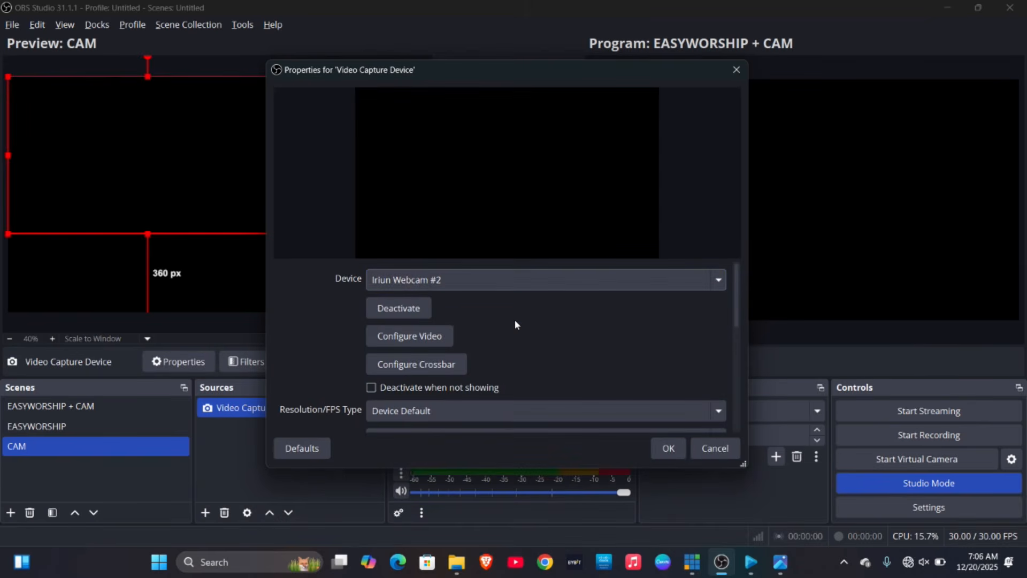
pyautogui.click(497, 287)
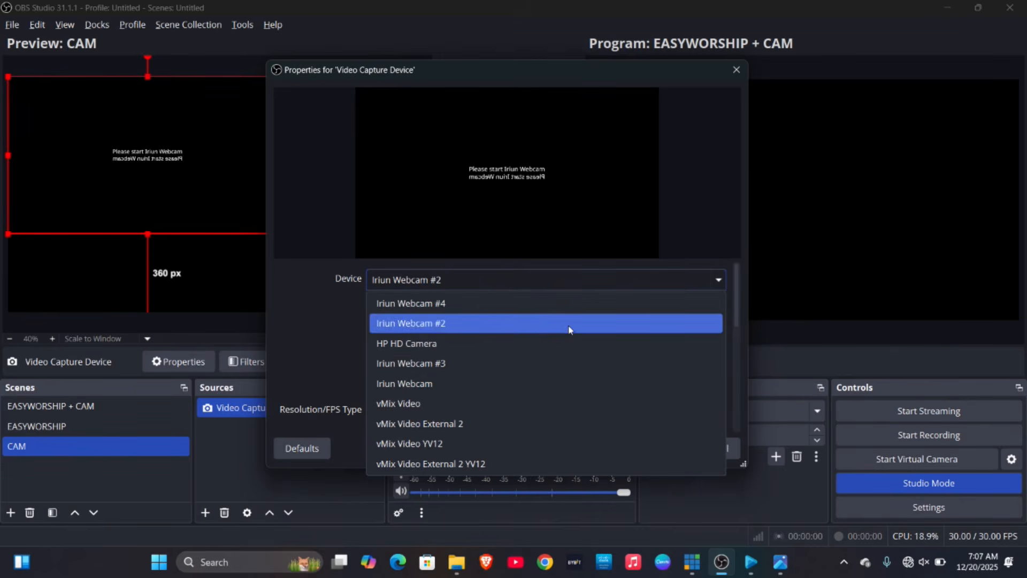
pyautogui.click(569, 324)
pyautogui.click(666, 448)
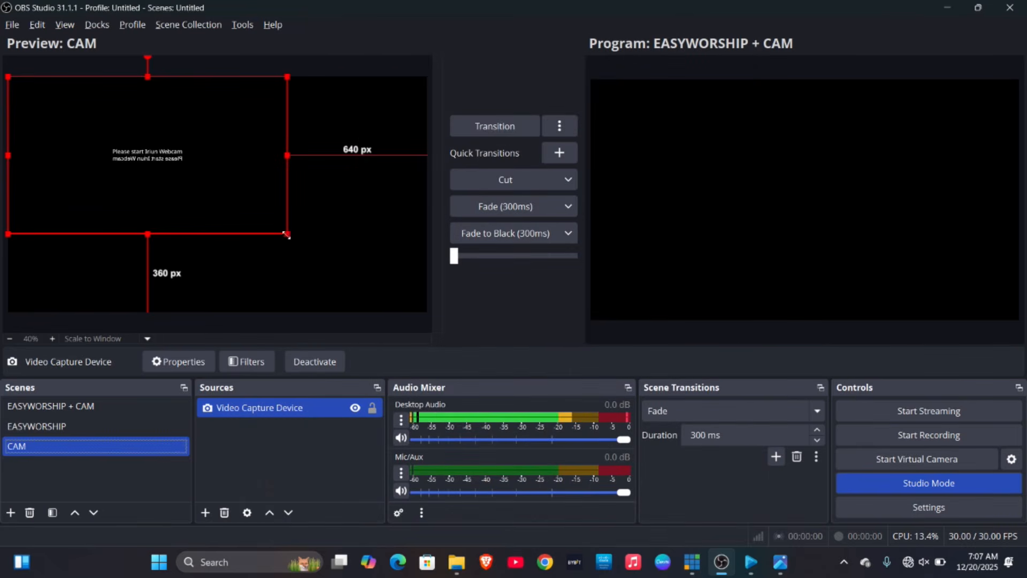
pyautogui.moveTo(287, 234); pyautogui.dragTo(381, 314)
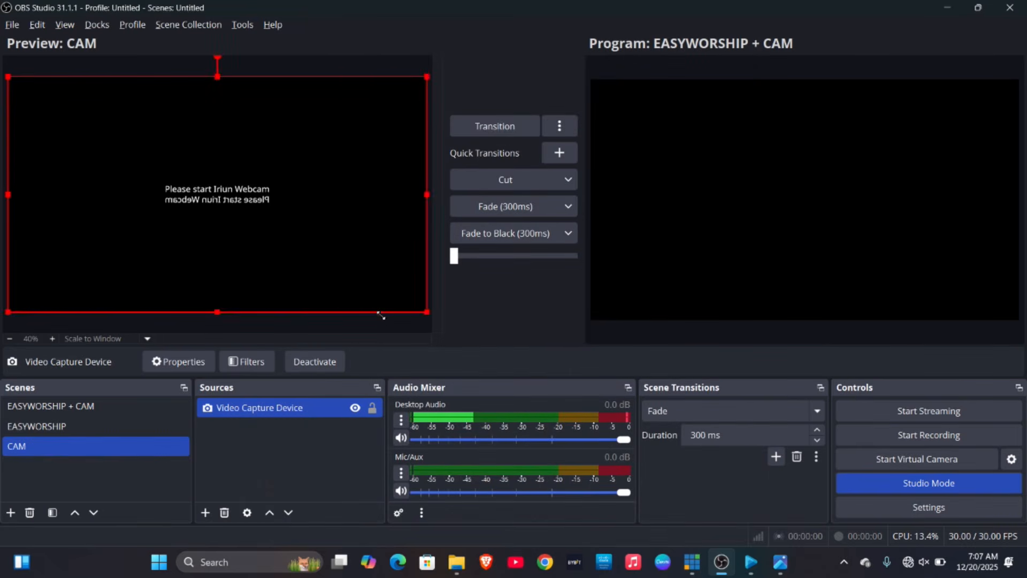
pyautogui.click(295, 444)
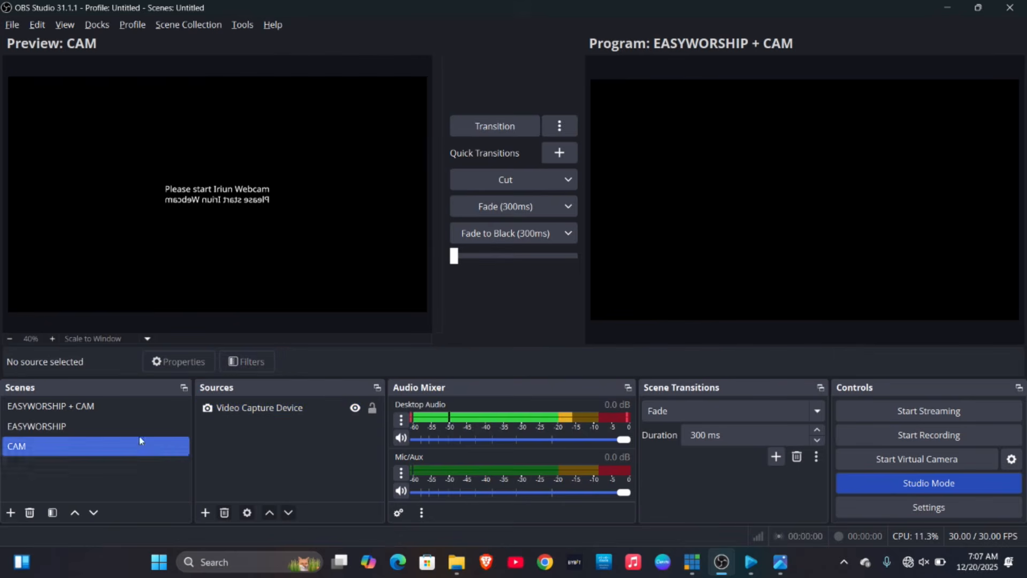
# Transition the CAM scene to the program output and load the EASYWORSHIP scene into the preview
pyautogui.click(553, 198)
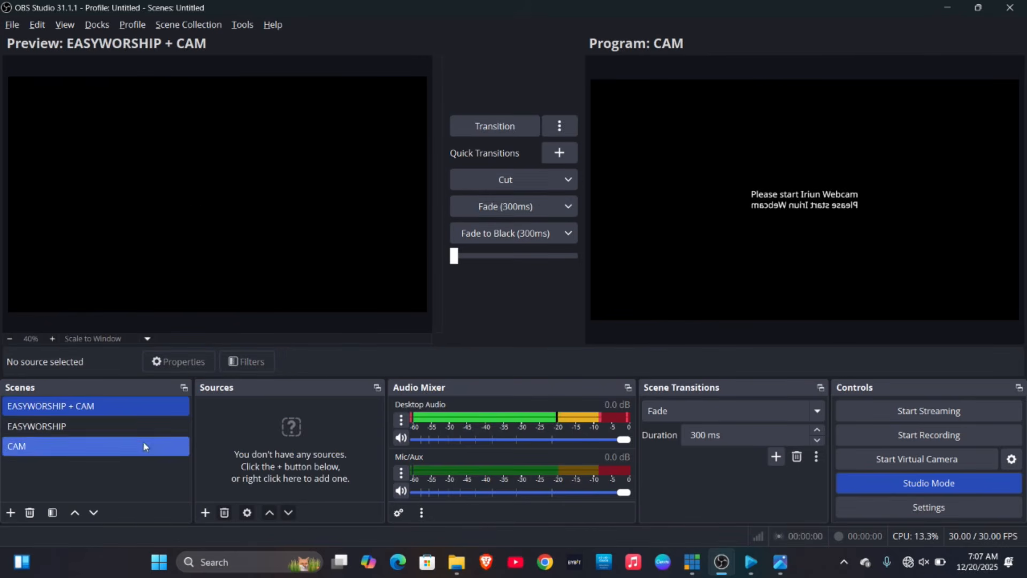
pyautogui.click(180, 446)
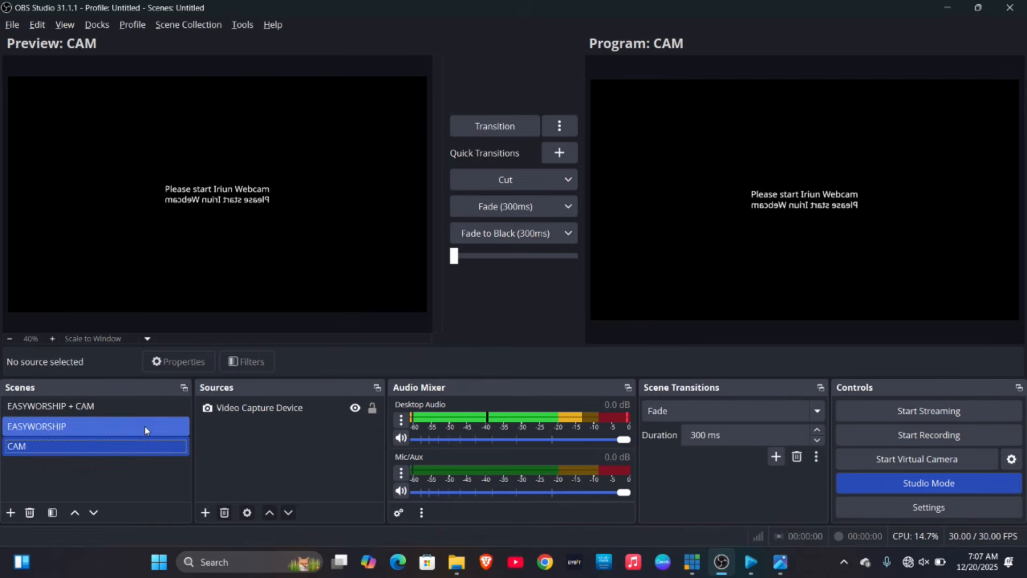
pyautogui.click(145, 430)
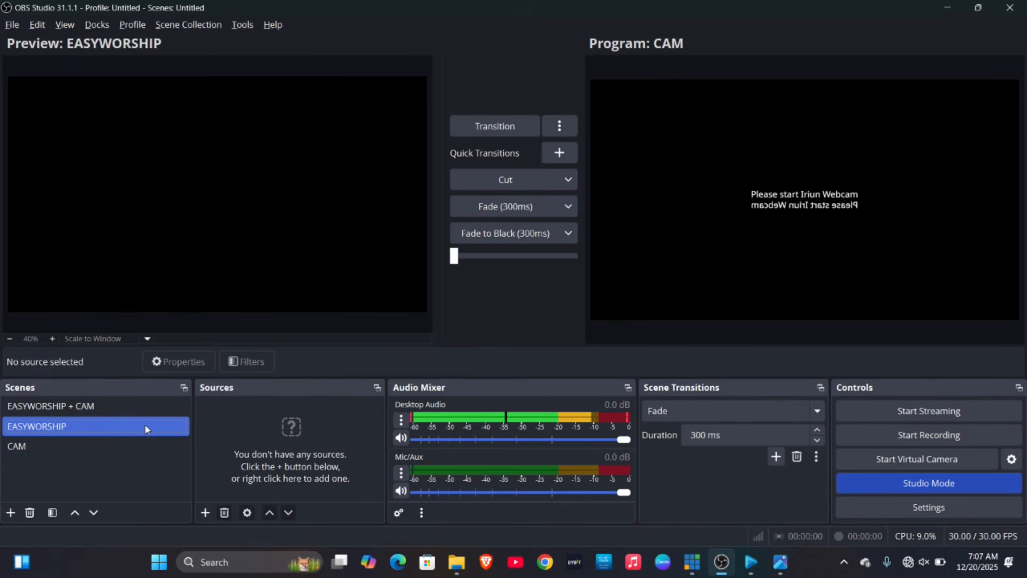
# Switch to EasyWorship and set the main output's monitor to NDI Stream in the options
pyautogui.press('alt')
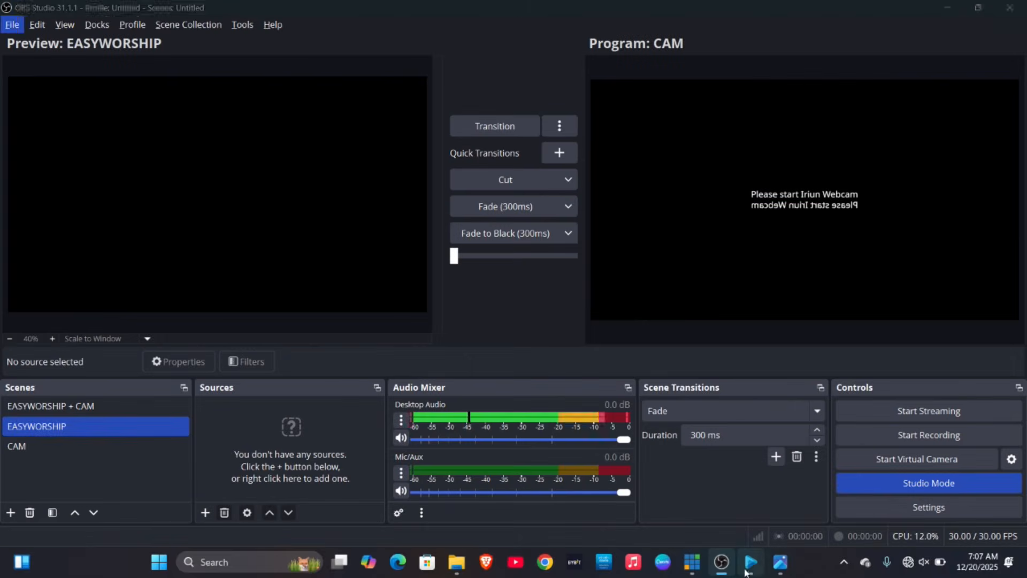
pyautogui.click(754, 566)
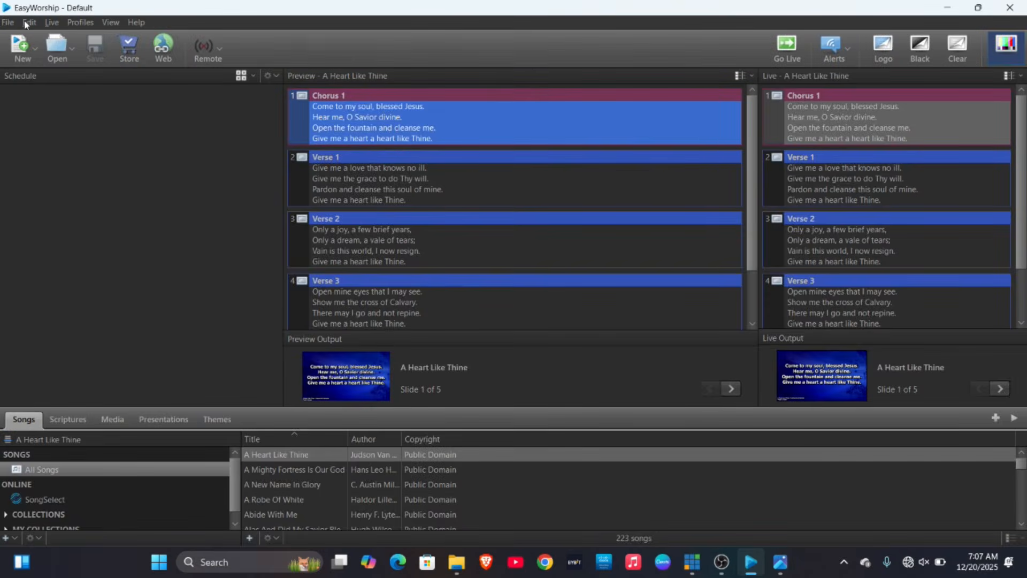
pyautogui.click(11, 23)
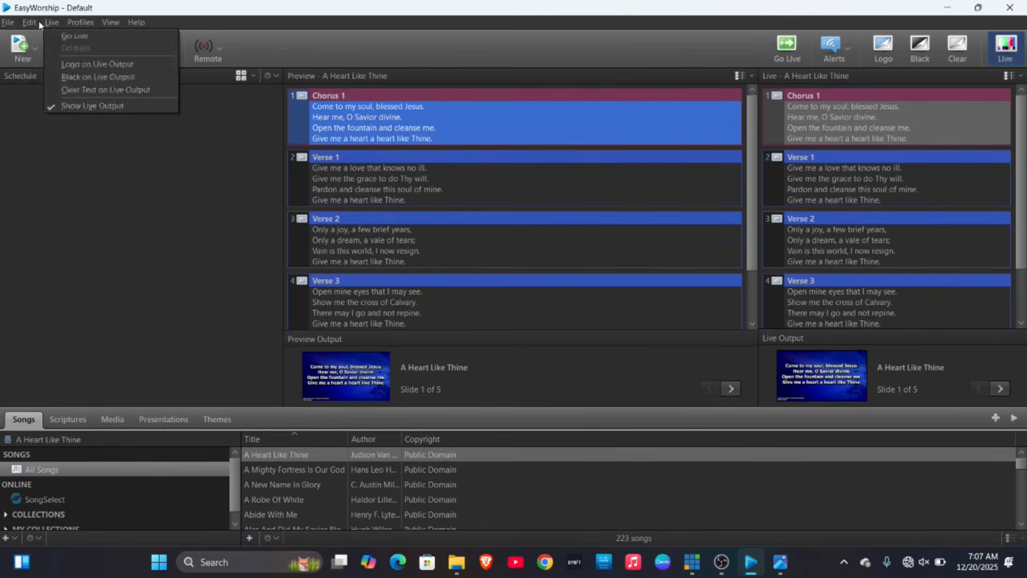
pyautogui.moveTo(31, 24)
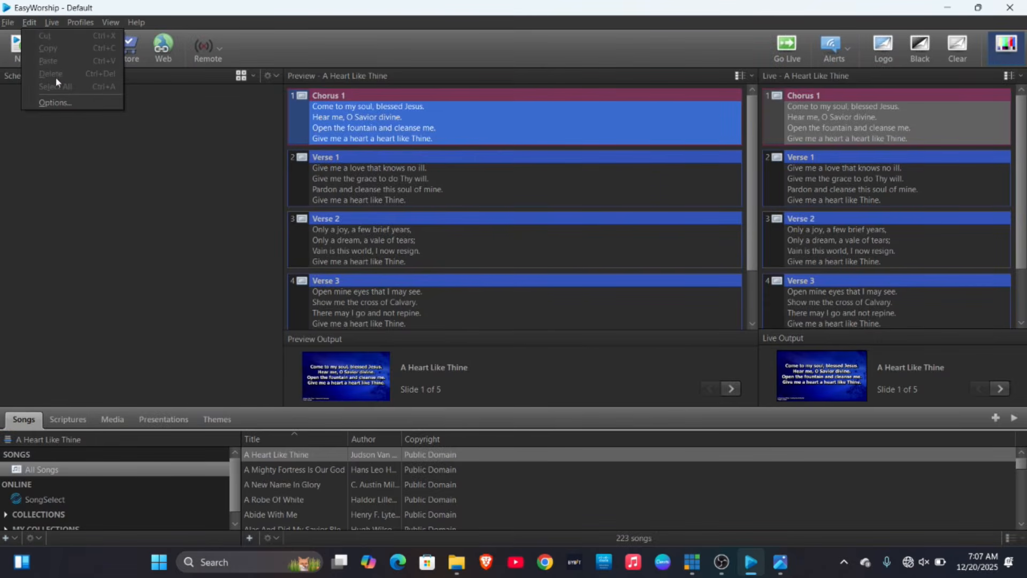
pyautogui.click(60, 107)
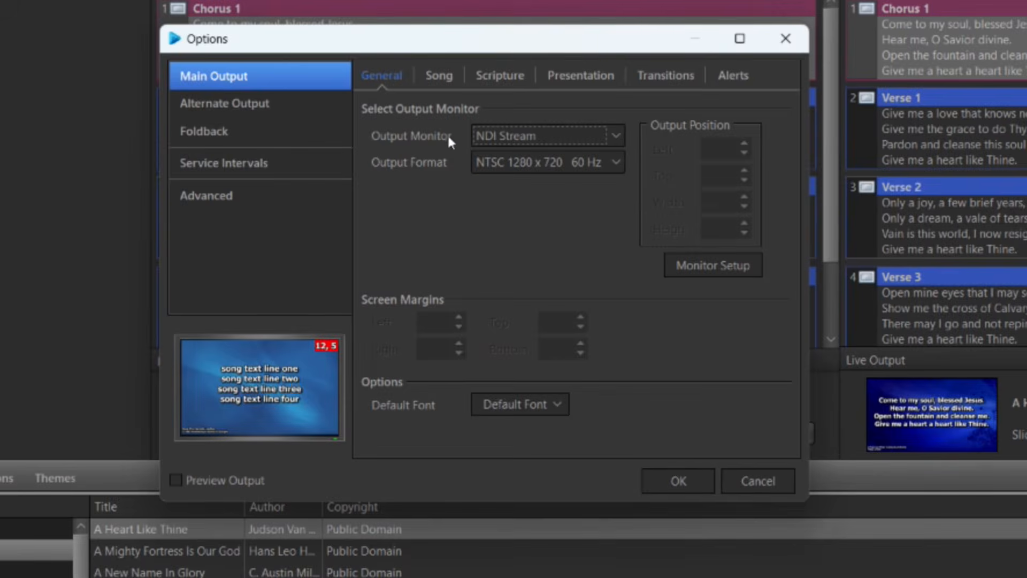
pyautogui.click(479, 136)
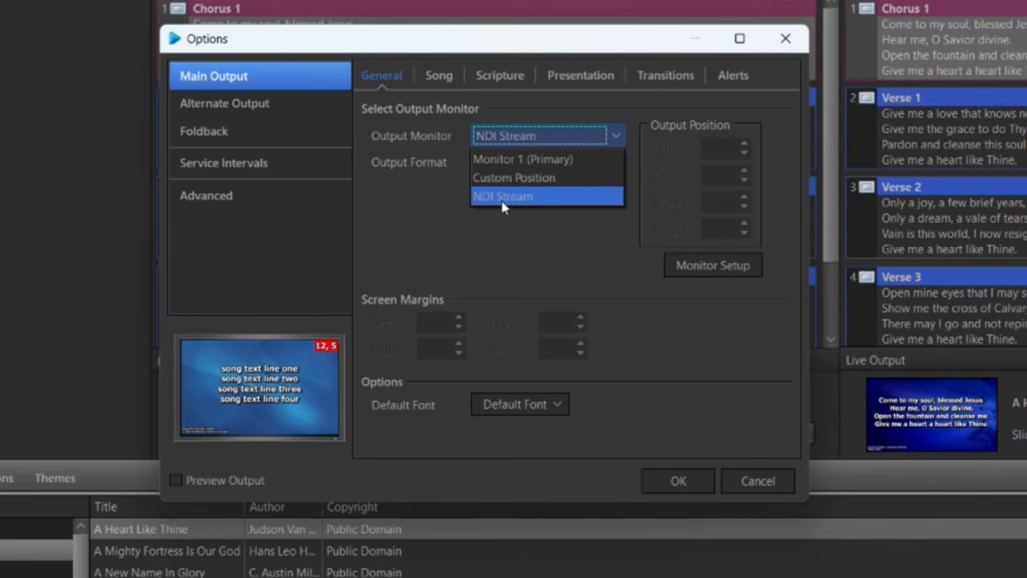
pyautogui.click(502, 203)
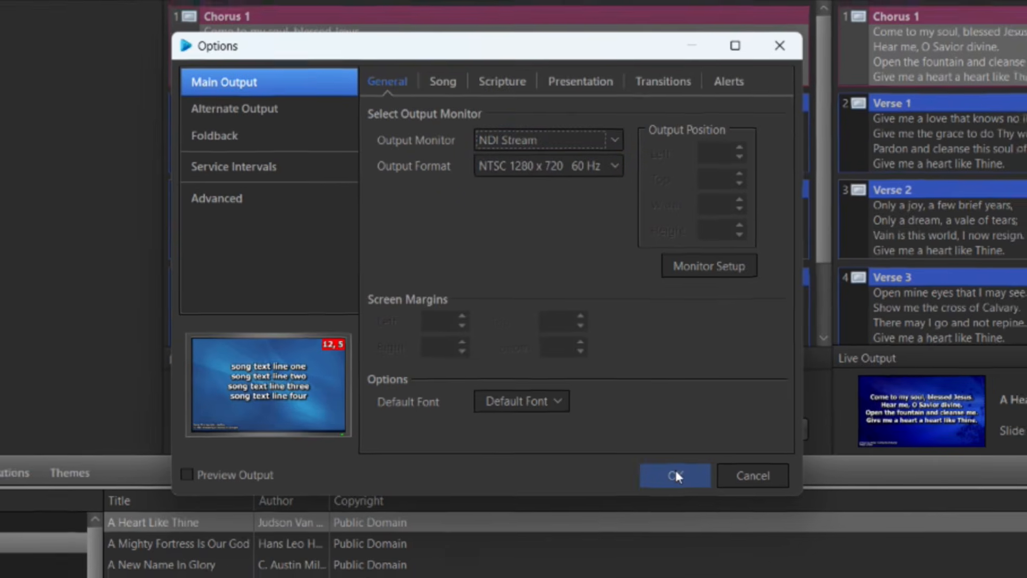
pyautogui.click(677, 476)
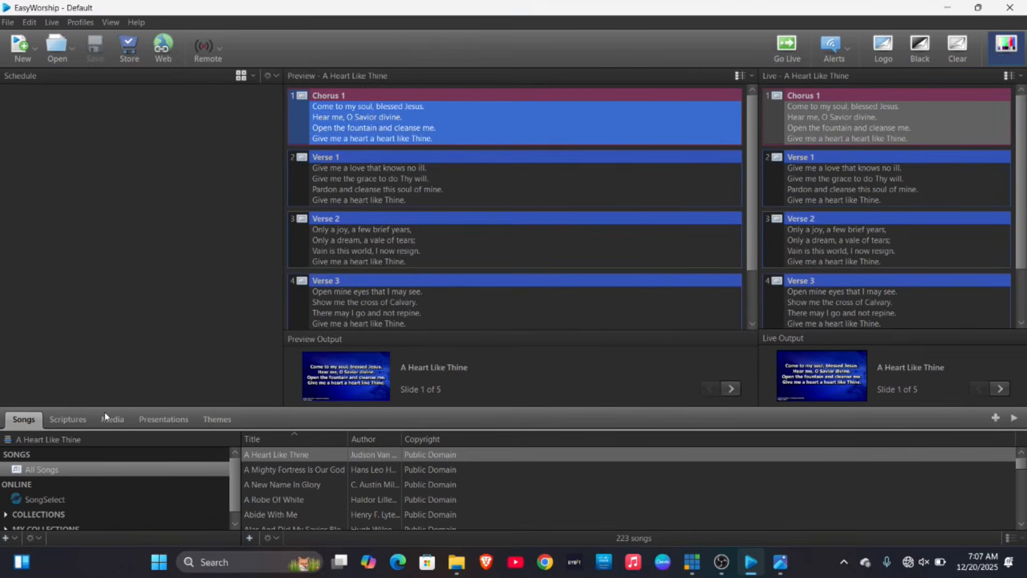
# Switch to OBS Studio and add a new NDI Source with the default name to the EASYWORSHIP scene
pyautogui.click(723, 565)
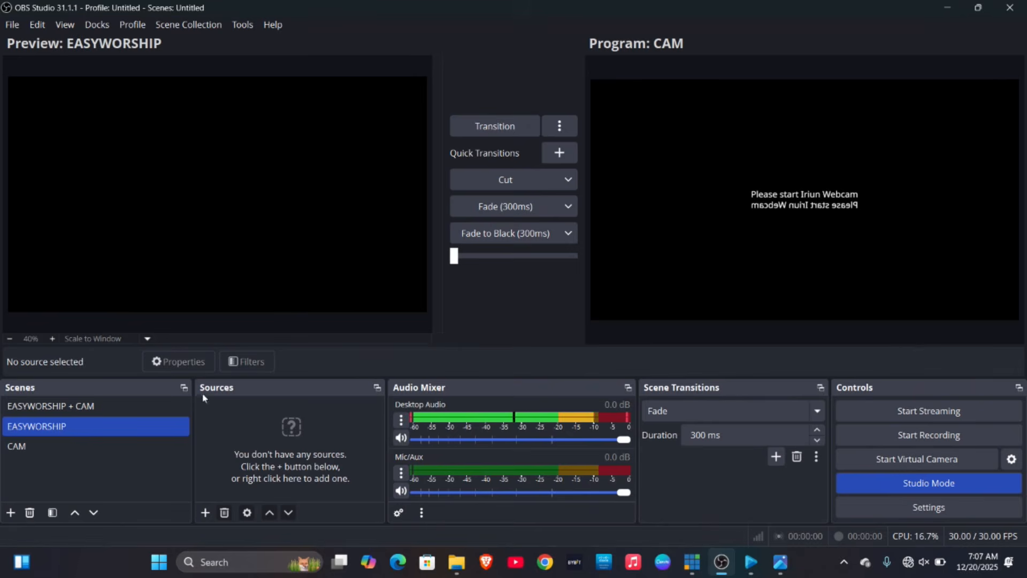
pyautogui.click(206, 512)
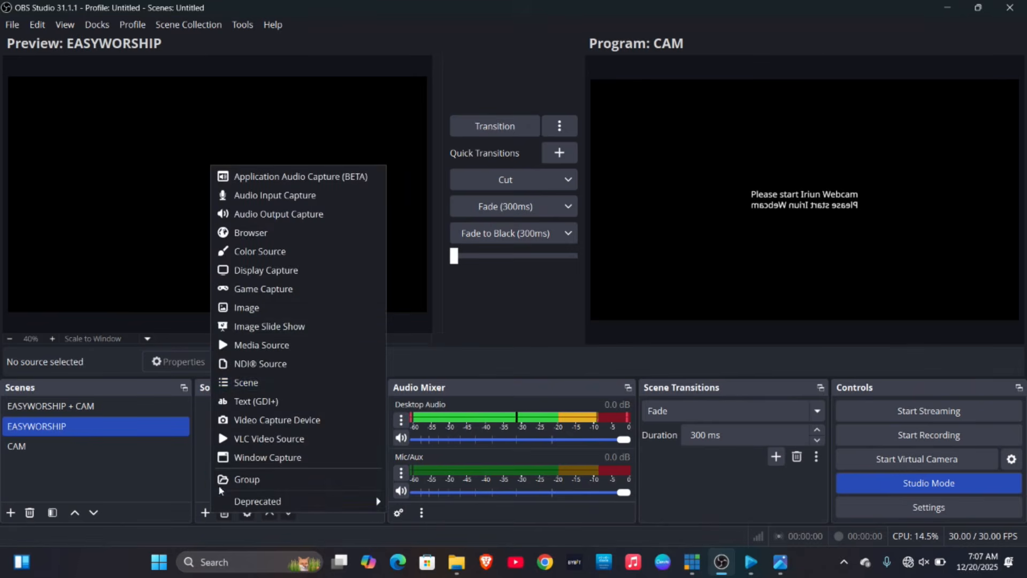
pyautogui.click(262, 365)
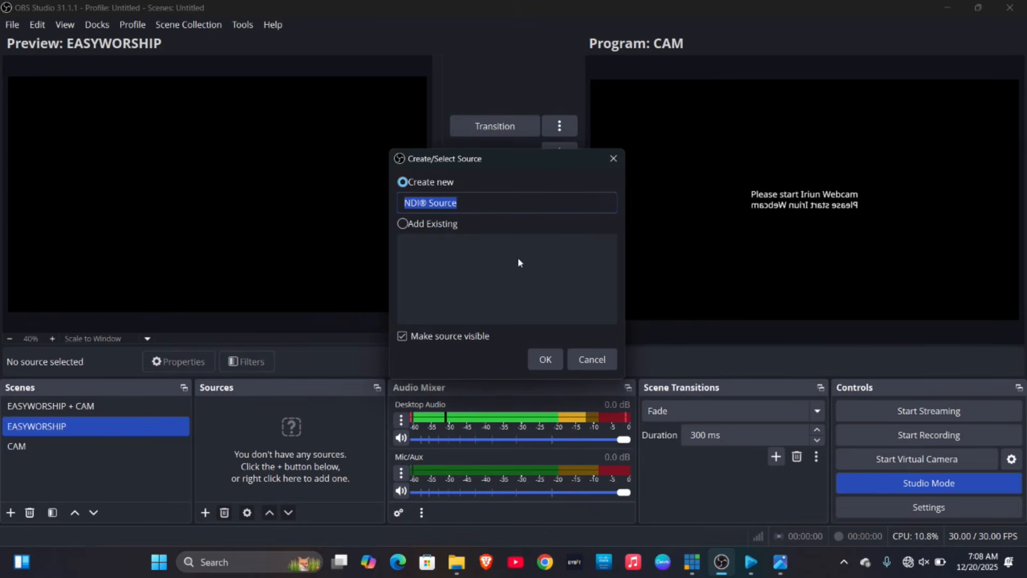
pyautogui.click(550, 350)
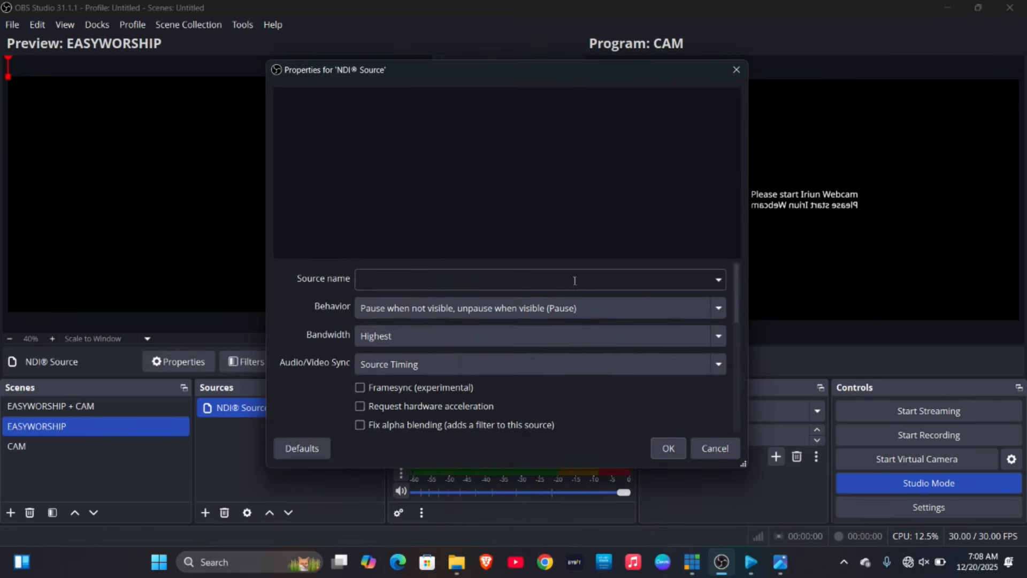
# Set the NDI source name to DESKTOP-38MIOR7 (EasyWorship Live) and enlarge the source to fill the EASYWORSHIP scene's canvas
pyautogui.click(718, 279)
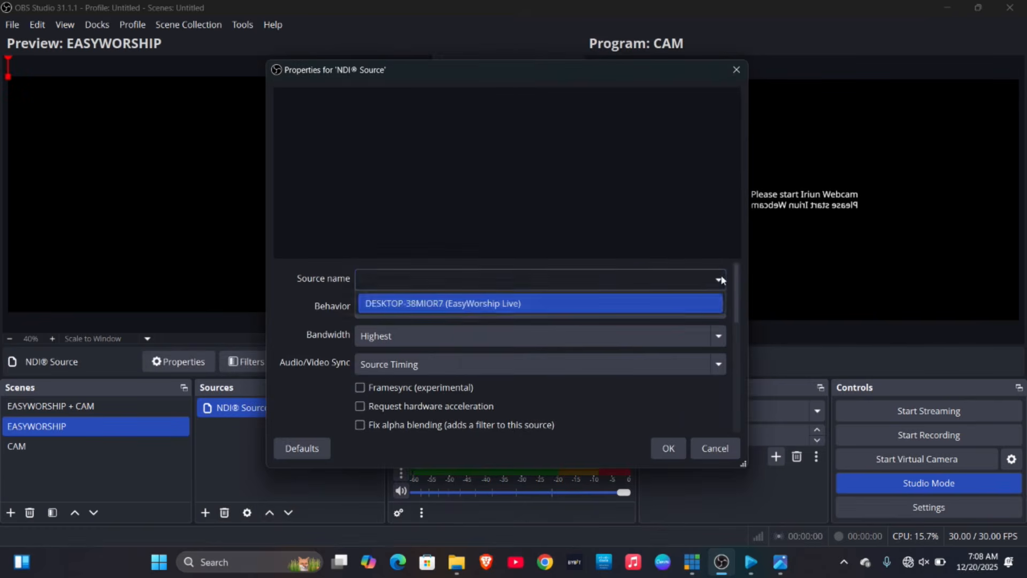
pyautogui.click(673, 299)
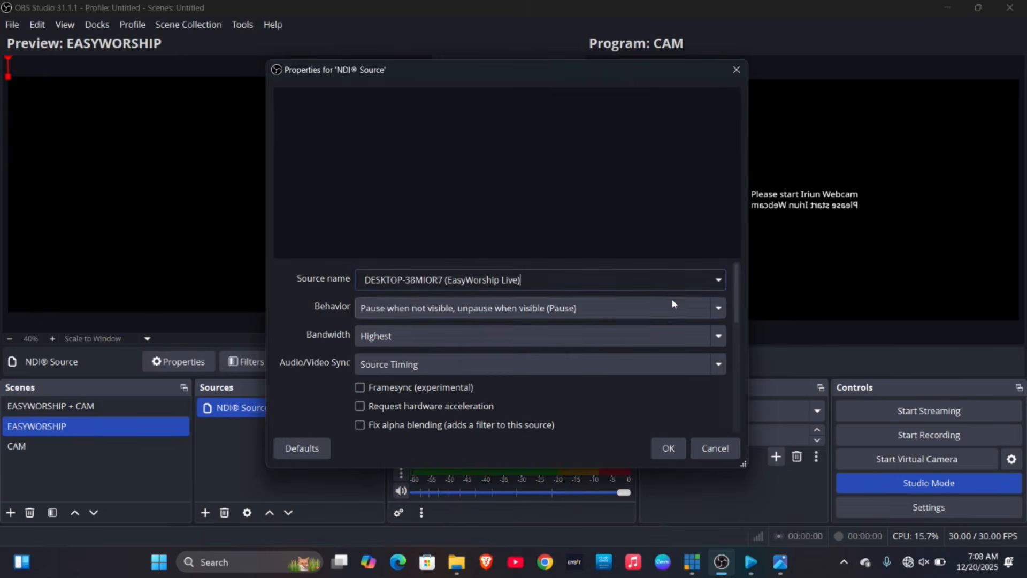
pyautogui.click(666, 448)
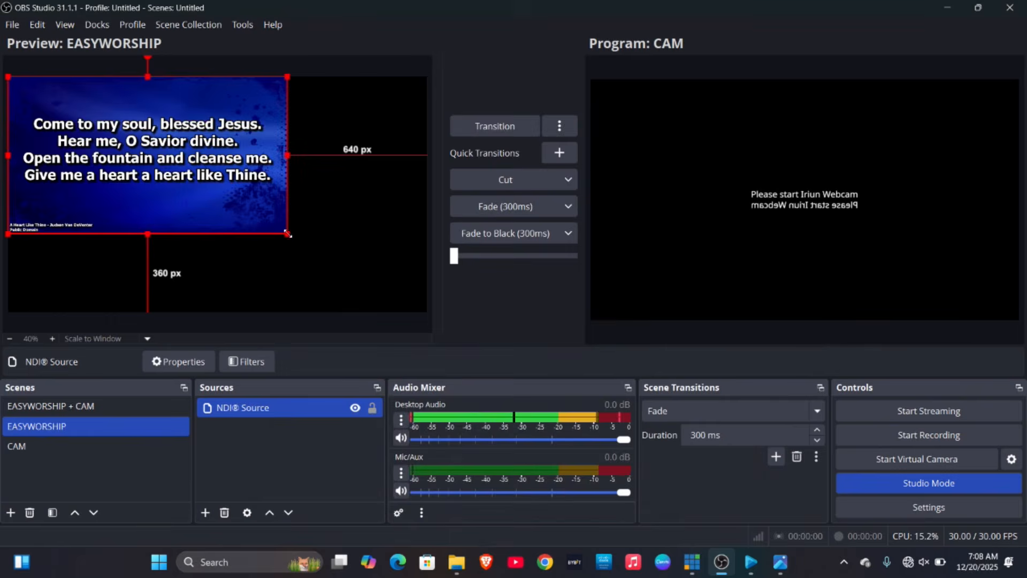
pyautogui.moveTo(287, 234); pyautogui.dragTo(426, 311)
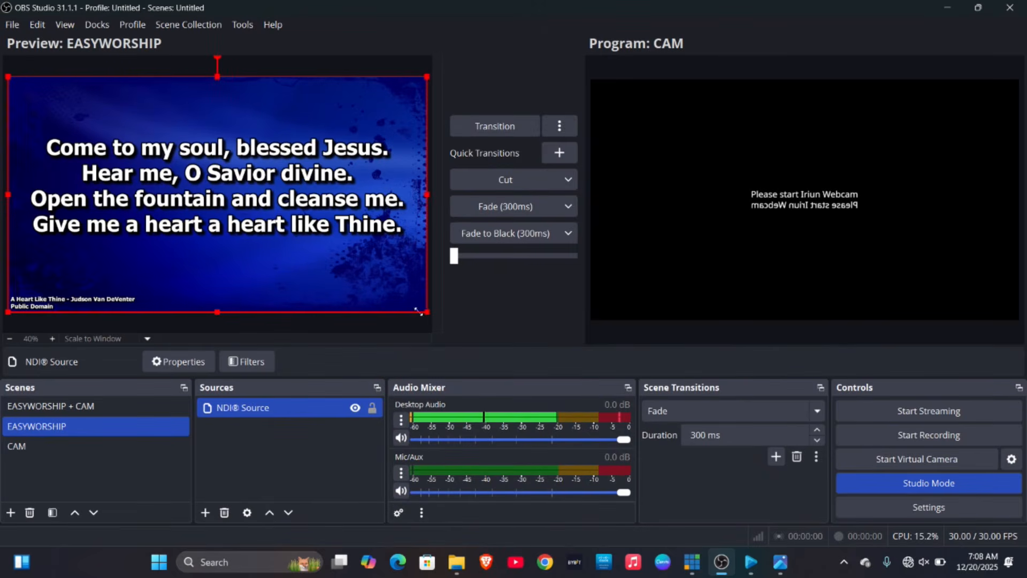
# Fade the EASYWORSHIP scene to the program output and load the same scene back into the preview
pyautogui.click(492, 213)
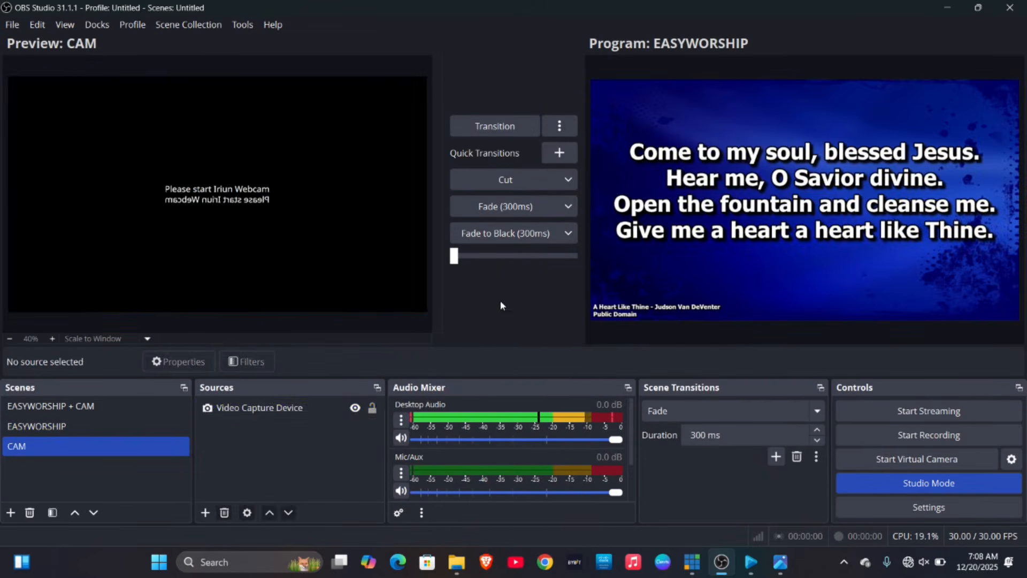
pyautogui.click(331, 415)
pyautogui.click(138, 428)
pyautogui.click(260, 410)
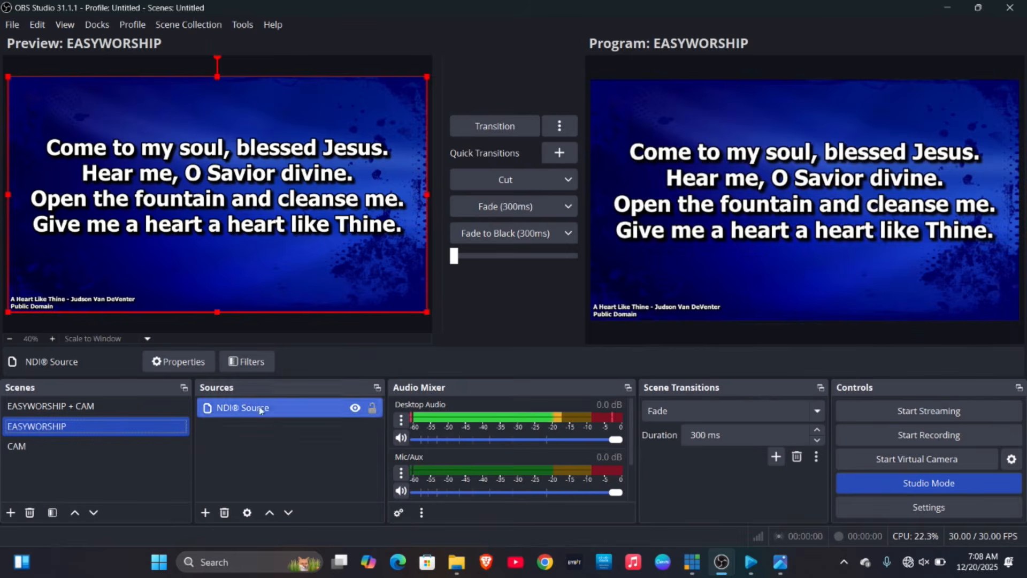
pyautogui.click(290, 445)
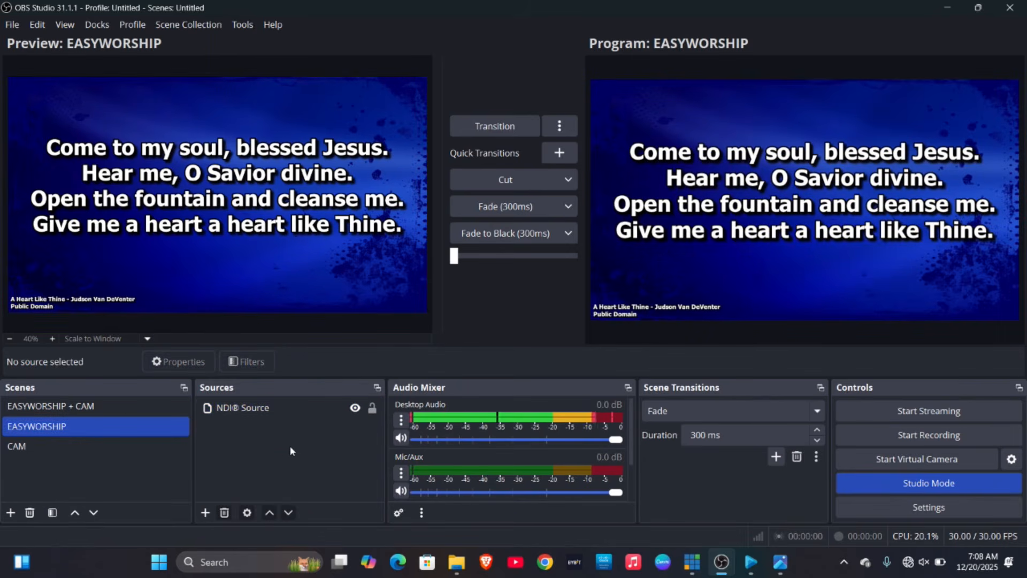
# Switch to EasyWorship and send the KJV scripture Genesis 2:8 to the live output
pyautogui.hotkey('alt', 'Tab')
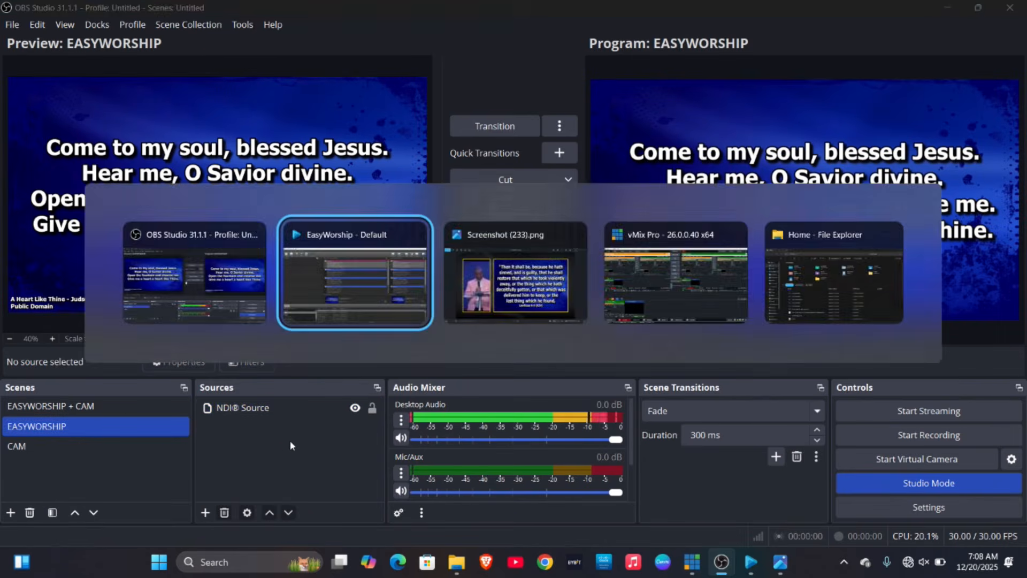
pyautogui.hotkey('alt', 'Tab')
pyautogui.click(380, 287)
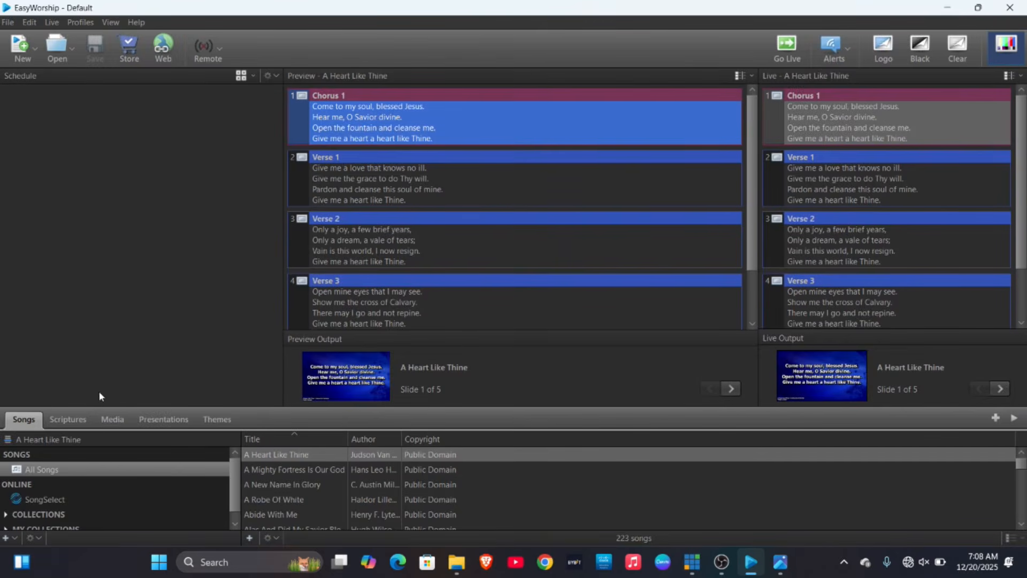
pyautogui.click(67, 419)
pyautogui.scroll(-8, 333, 500)
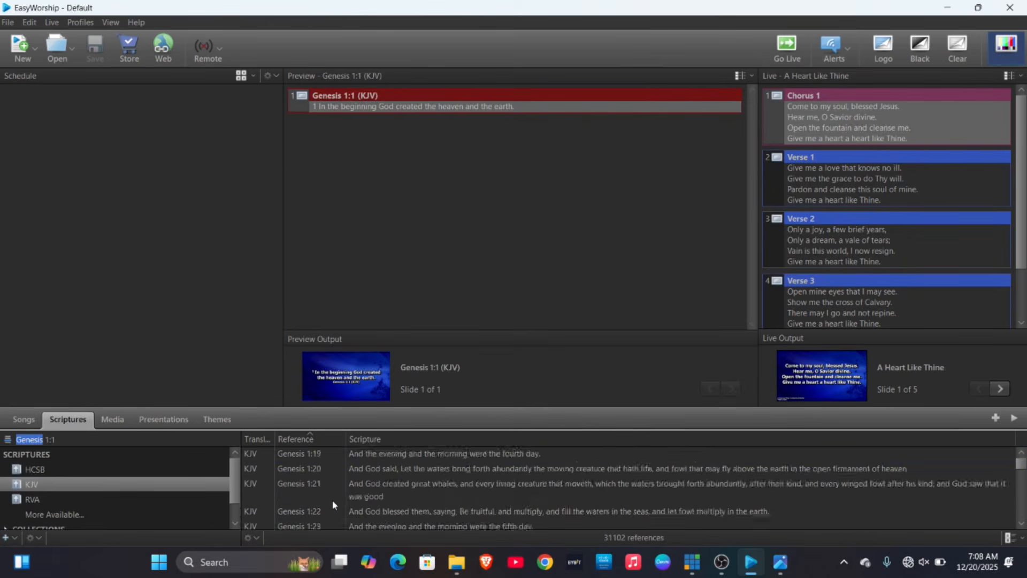
pyautogui.scroll(-3, 332, 500)
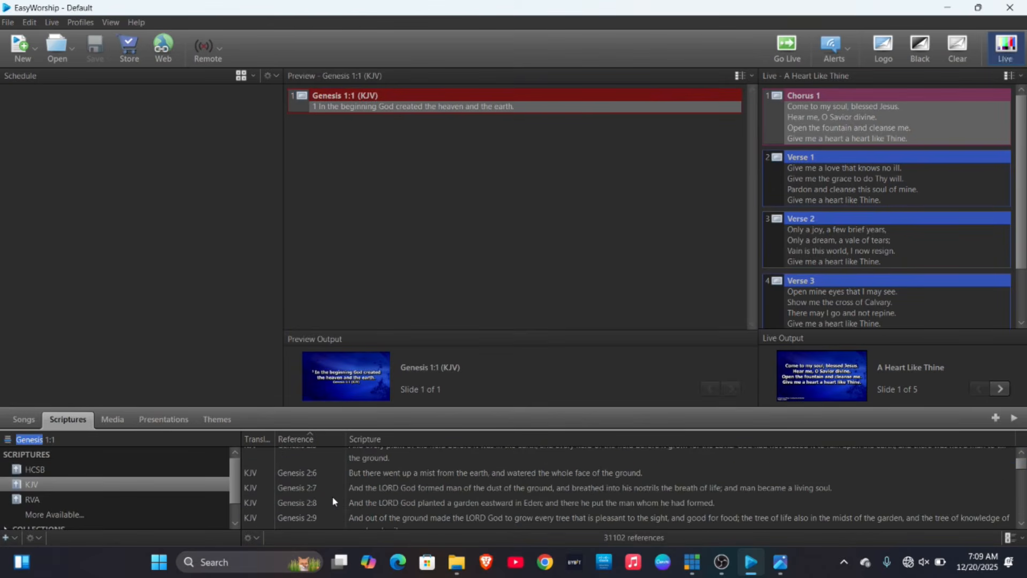
pyautogui.doubleClick(333, 501)
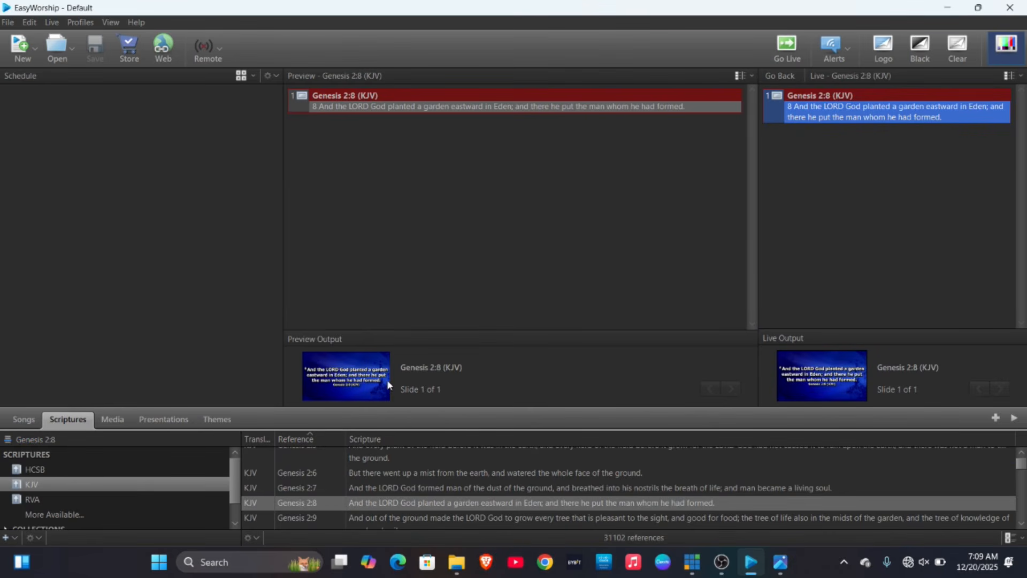
# Switch to OBS Studio and check the Genesis 2:8 slide in the EASYWORSHIP scene's preview and program
pyautogui.hotkey('alt', 'Tab')
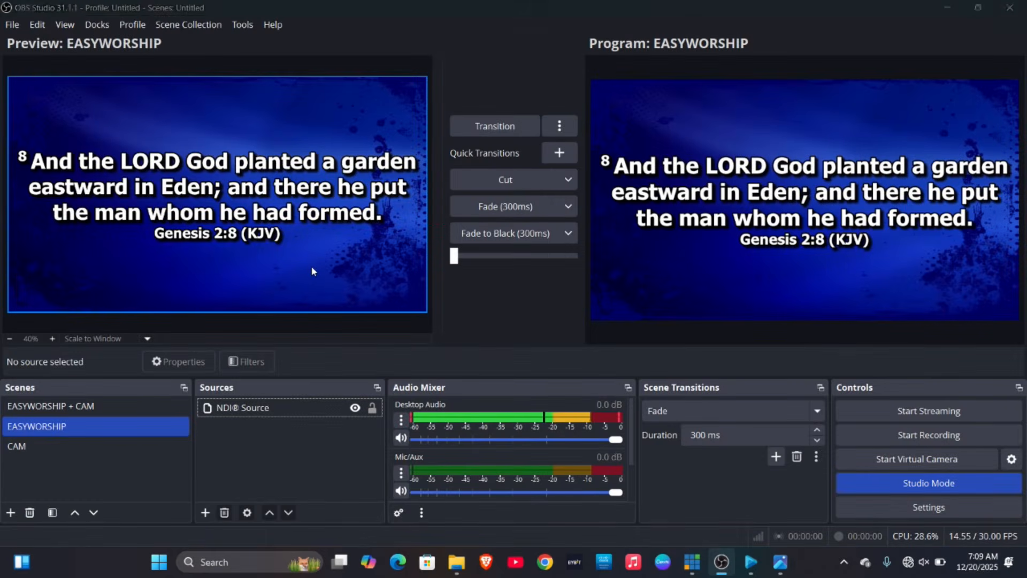
pyautogui.hotkey('alt', 'Tab')
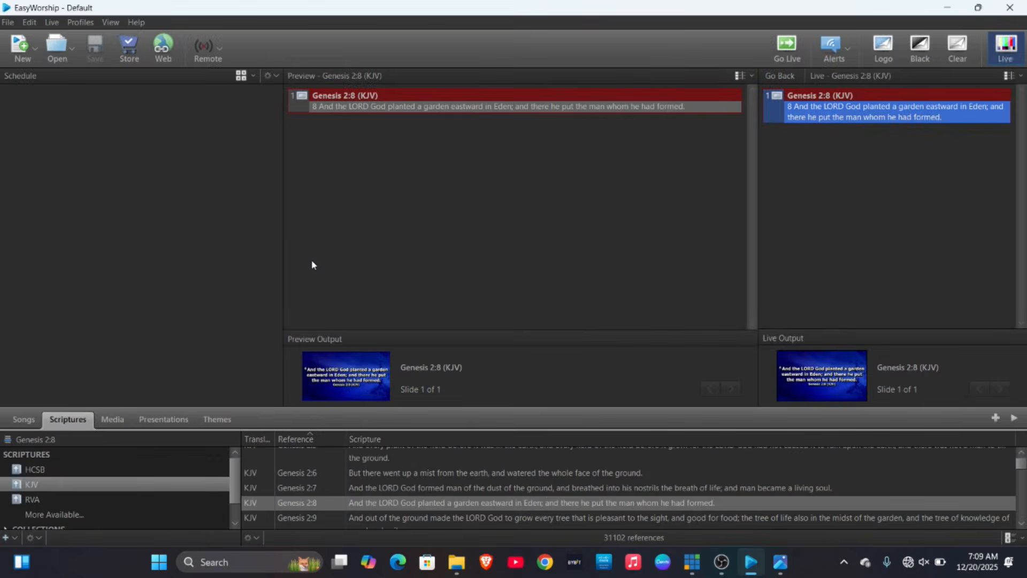
pyautogui.hotkey('alt', 'Tab')
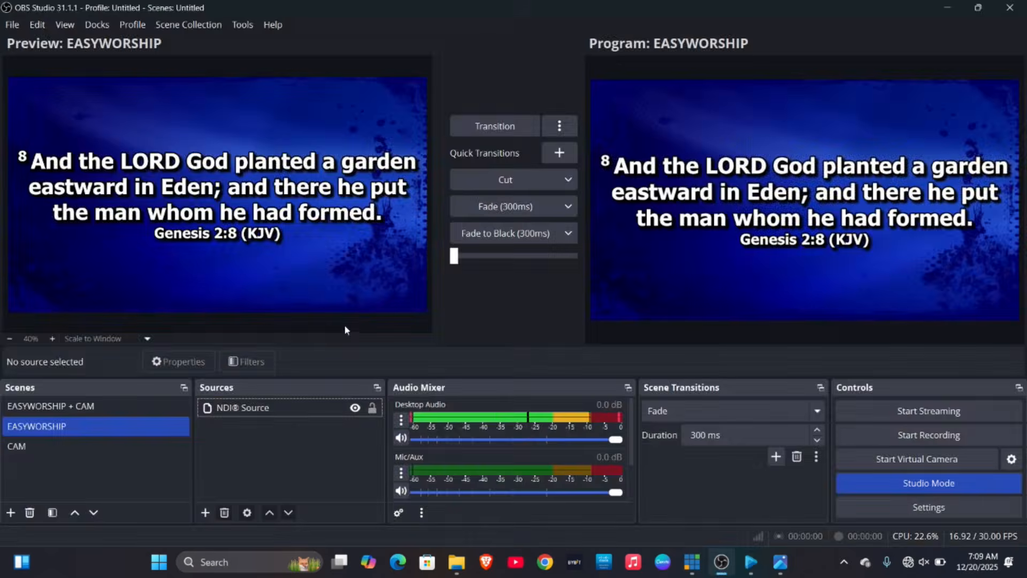
# Switch to EasyWorship and make Beach Sunrise the default scripture theme
pyautogui.hotkey('alt', 'Tab')
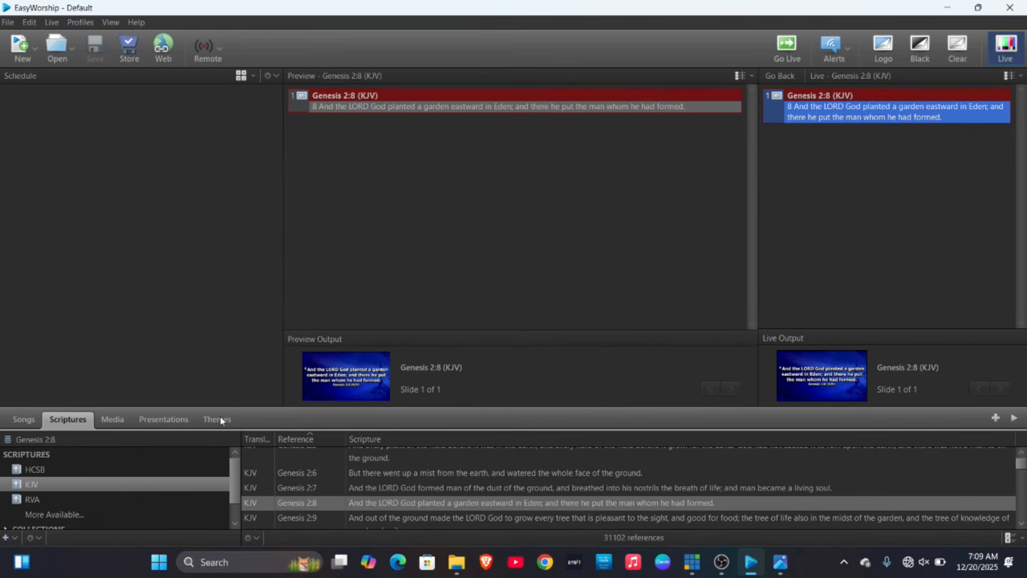
pyautogui.click(219, 420)
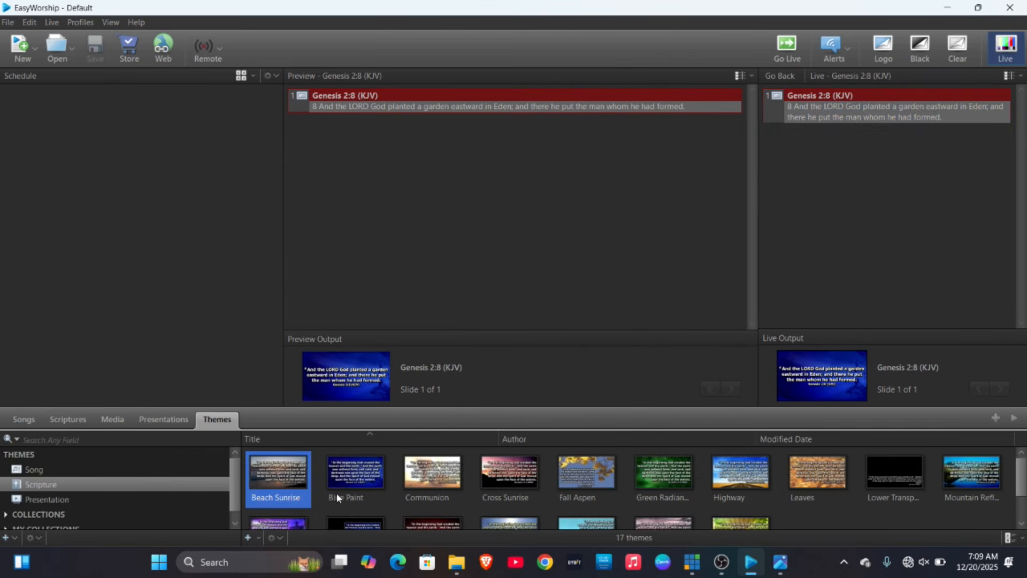
pyautogui.click(350, 483)
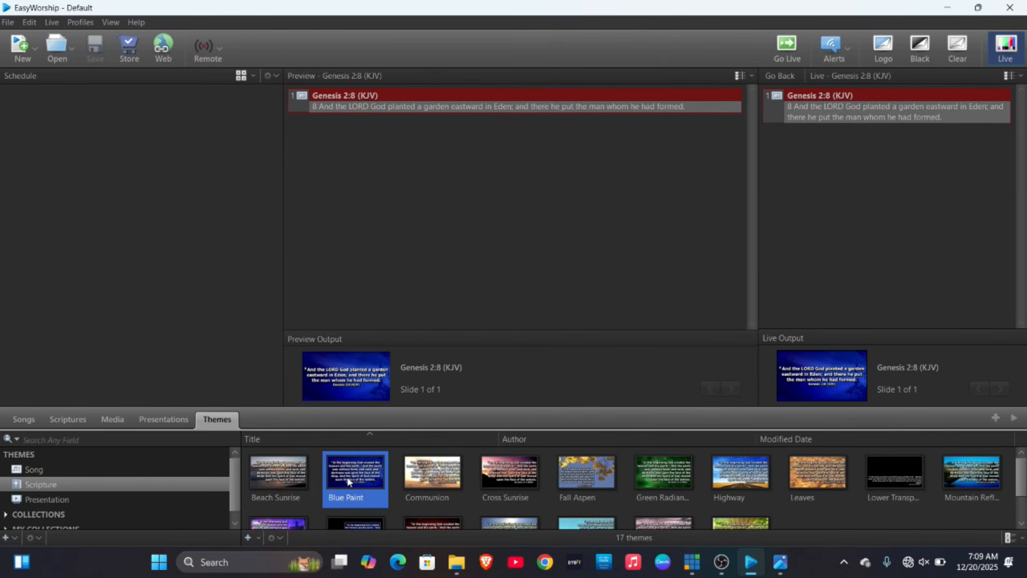
pyautogui.click(287, 473)
pyautogui.rightClick(287, 473)
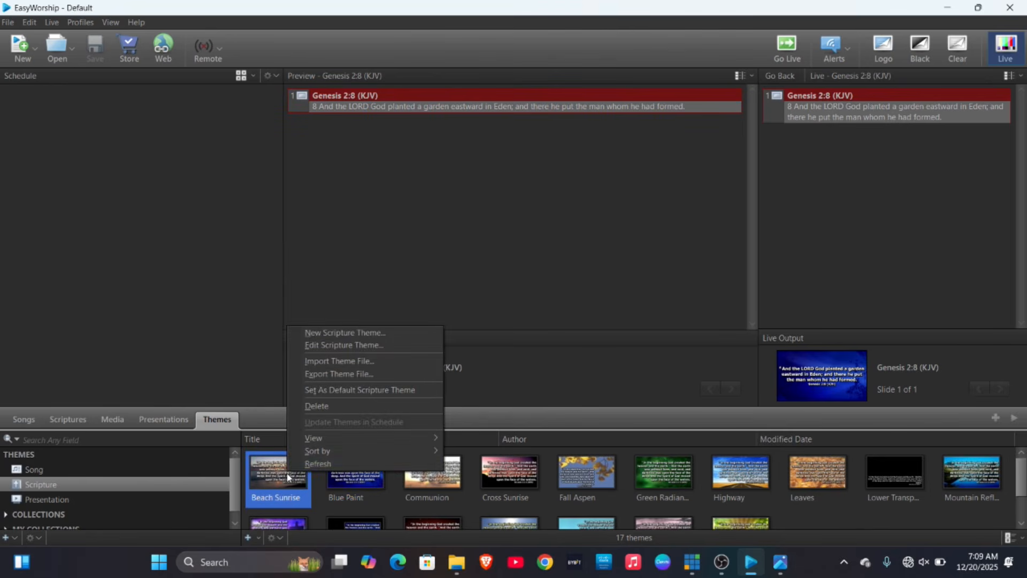
pyautogui.click(327, 391)
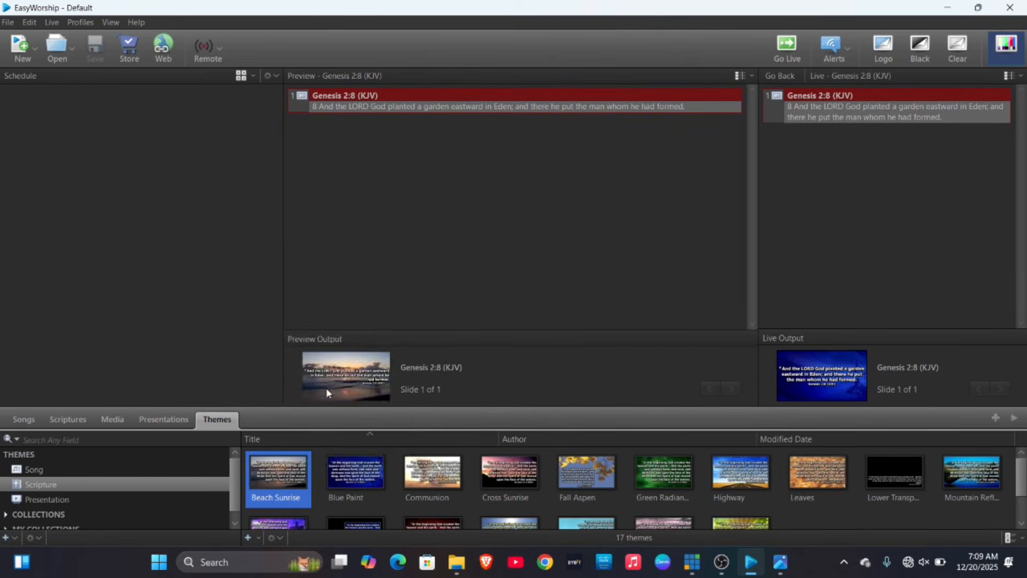
# Check the scripture theme's look on the EASYWORSHIP scene in OBS Studio, and return to EasyWorship
pyautogui.hotkey('alt', 'Tab')
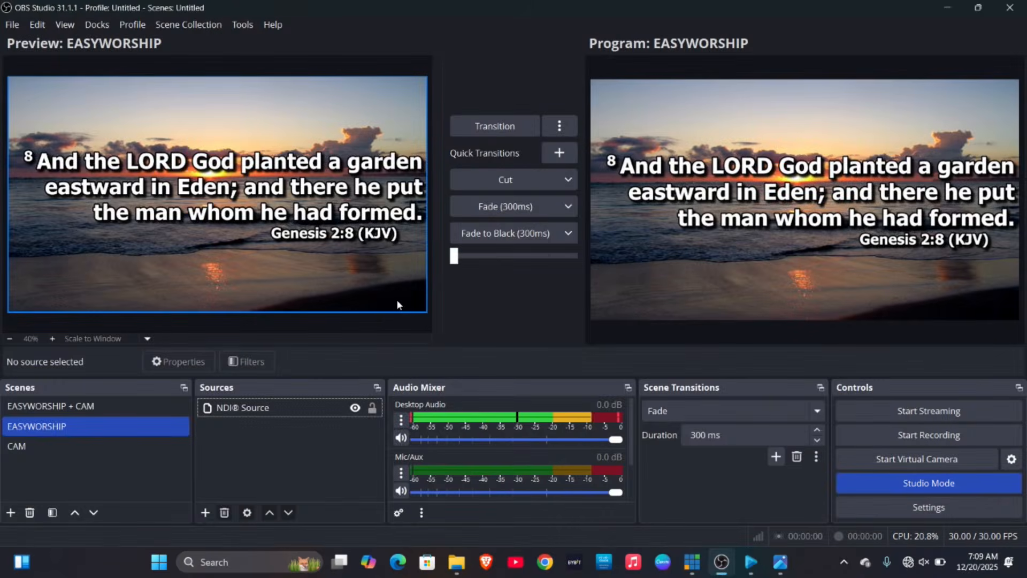
pyautogui.hotkey('alt', 'Tab')
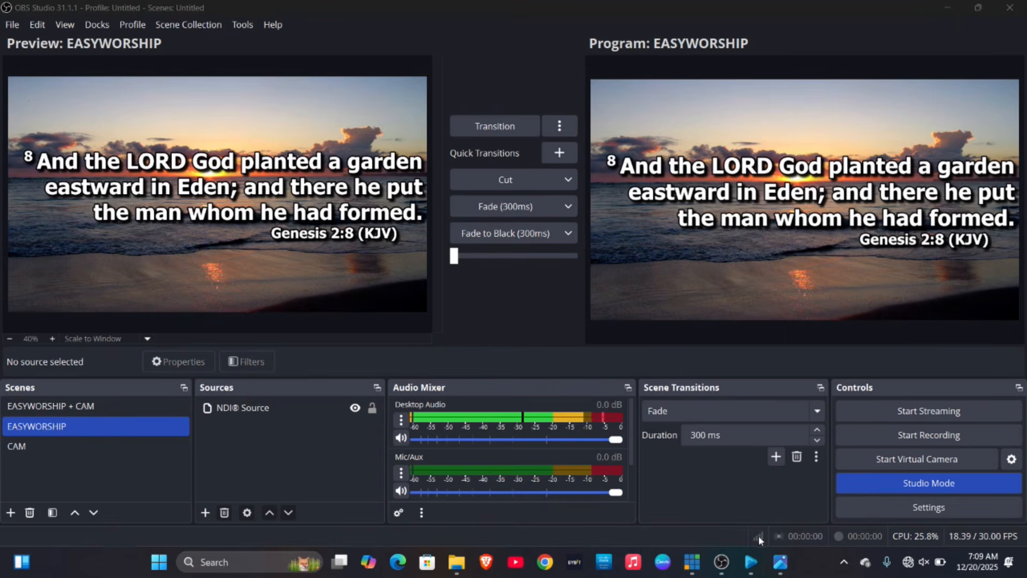
pyautogui.moveTo(751, 565)
pyautogui.click(748, 503)
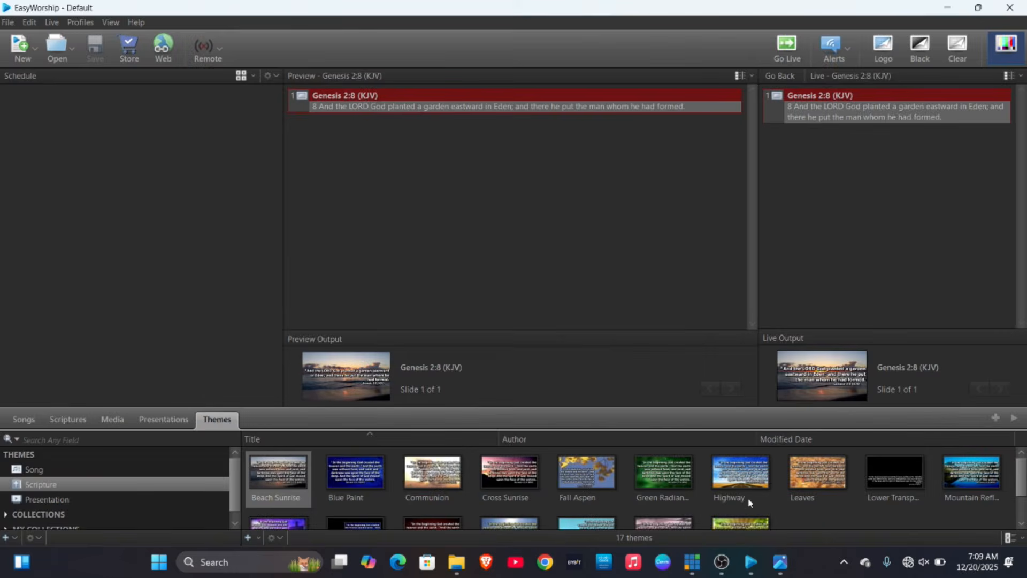
# Edit the Beach Sunrise scripture theme to centre-align its scripture text horizontally, and save the theme
pyautogui.rightClick(293, 481)
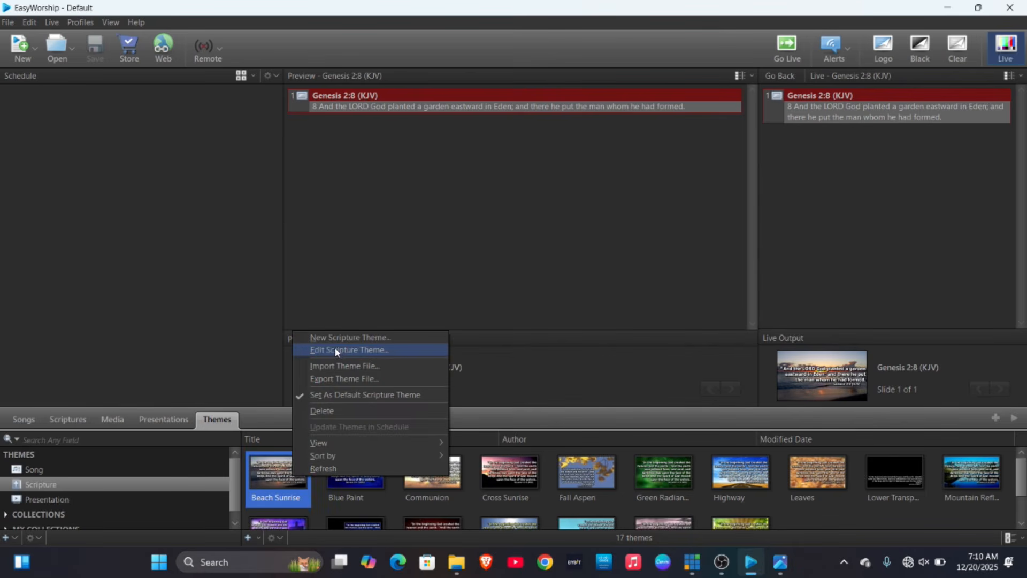
pyautogui.click(335, 349)
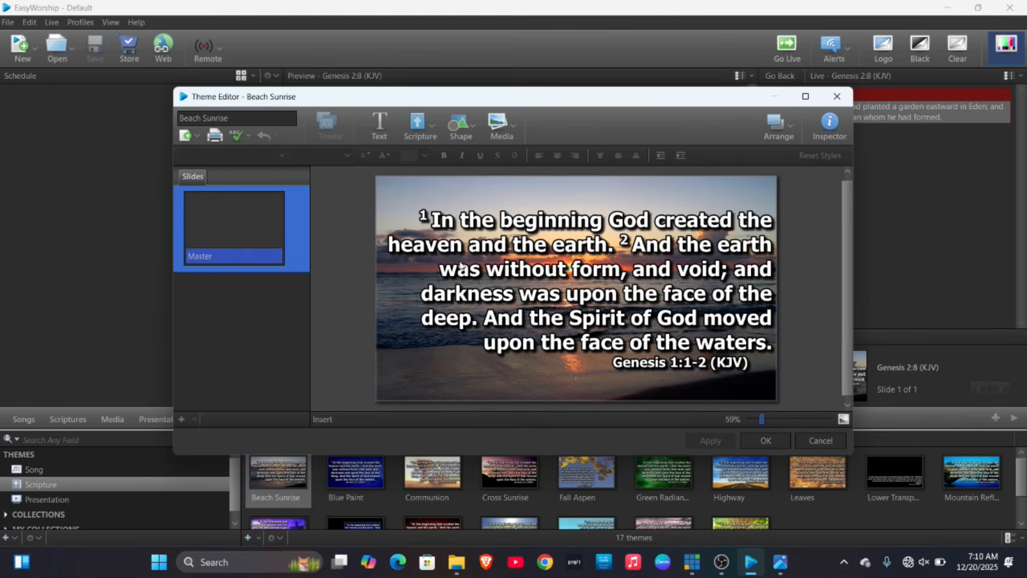
pyautogui.click(555, 278)
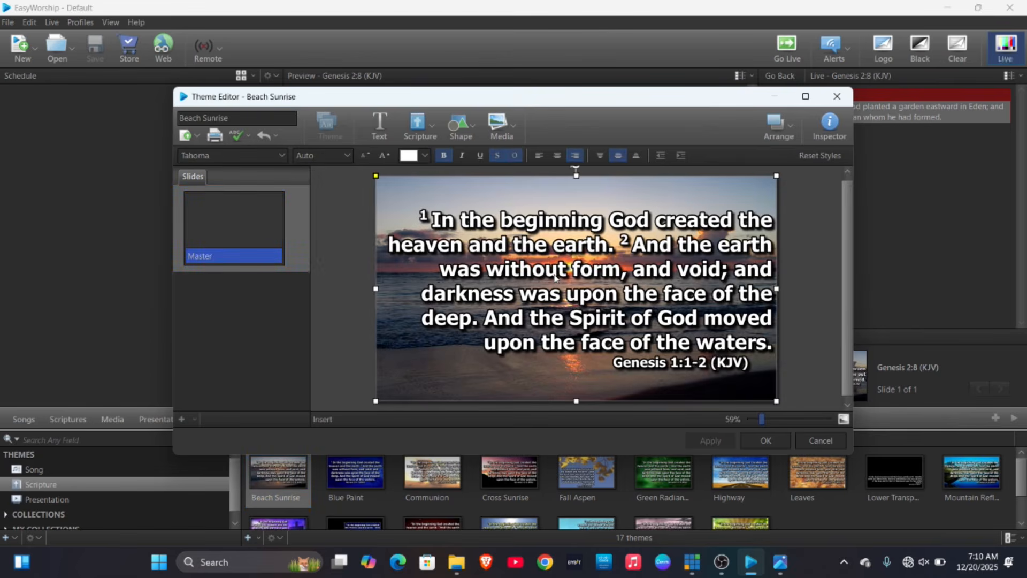
pyautogui.click(557, 155)
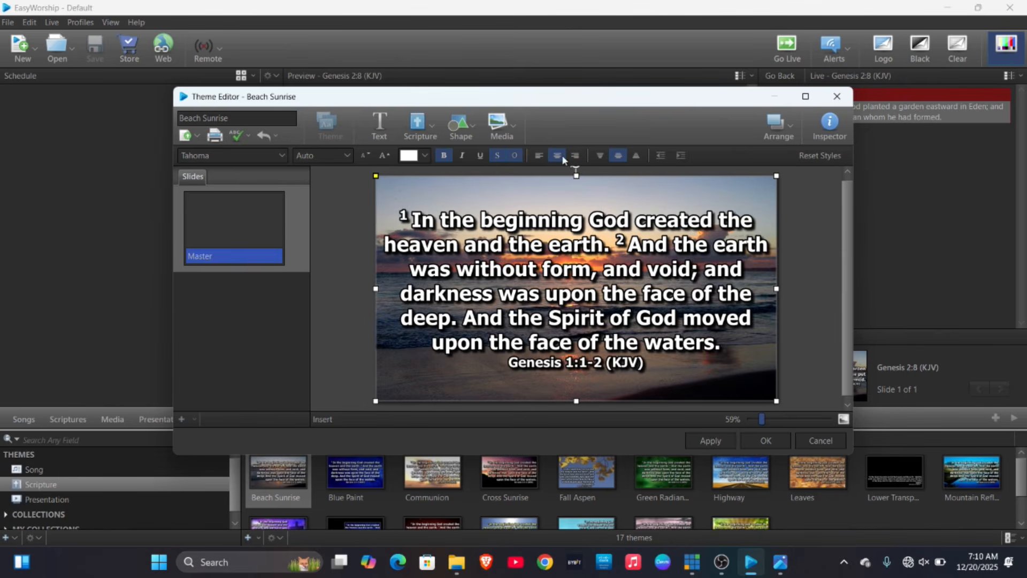
pyautogui.click(766, 441)
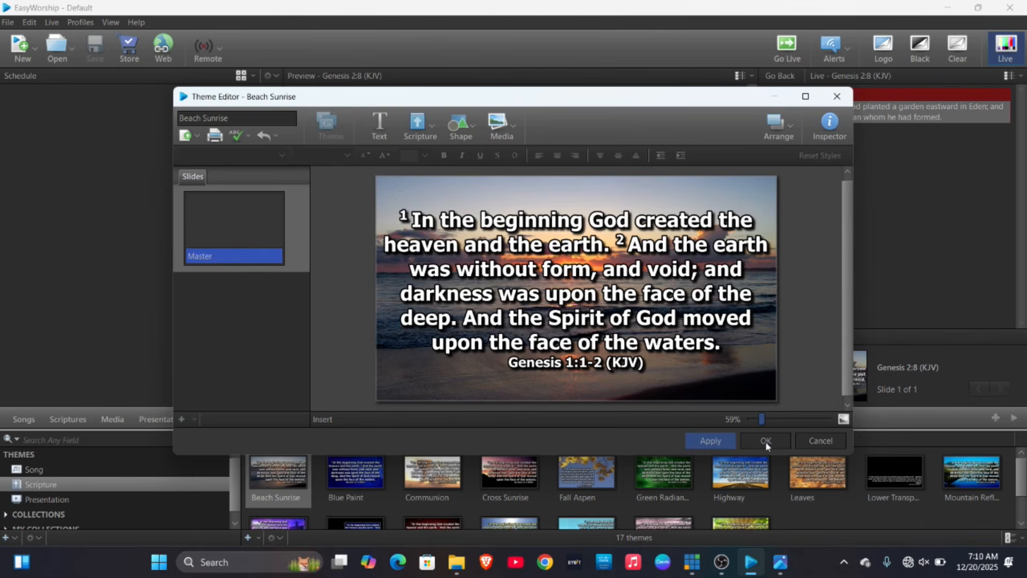
pyautogui.click(766, 442)
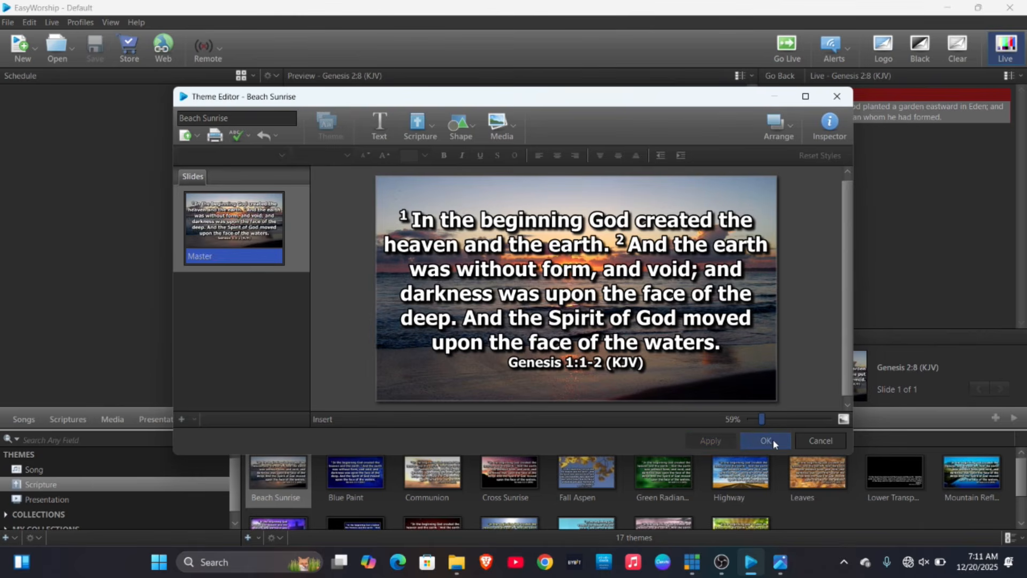
pyautogui.click(773, 442)
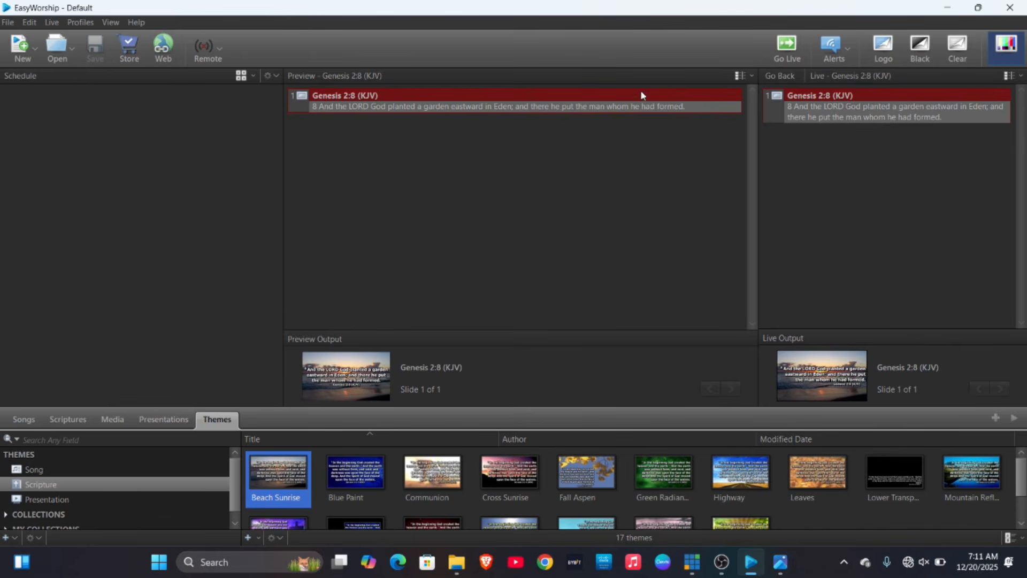
# Switch to OBS Studio and send the EASYWORSHIP + CAM scene to program with the 300 ms fade
pyautogui.click(634, 105)
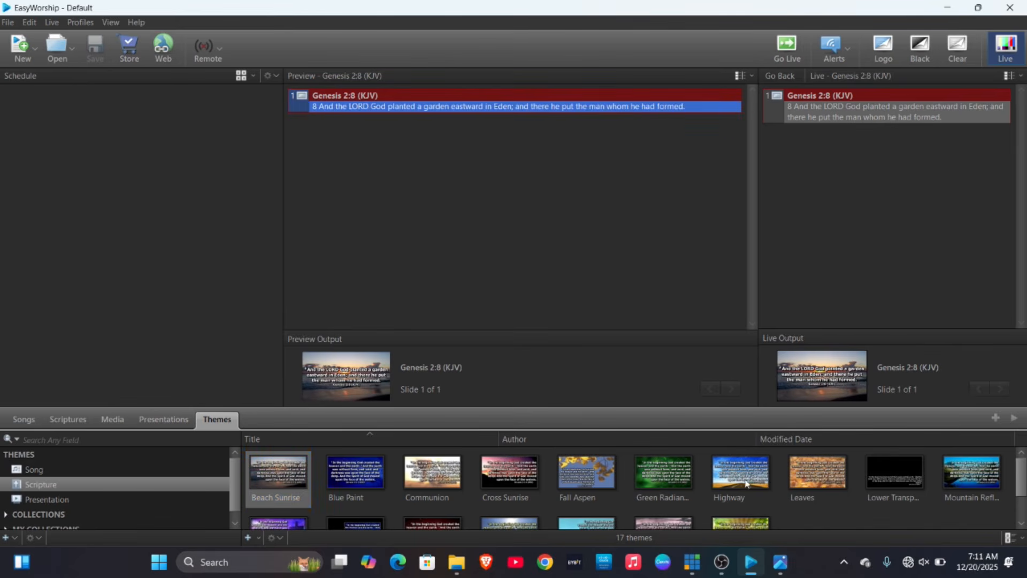
pyautogui.click(722, 562)
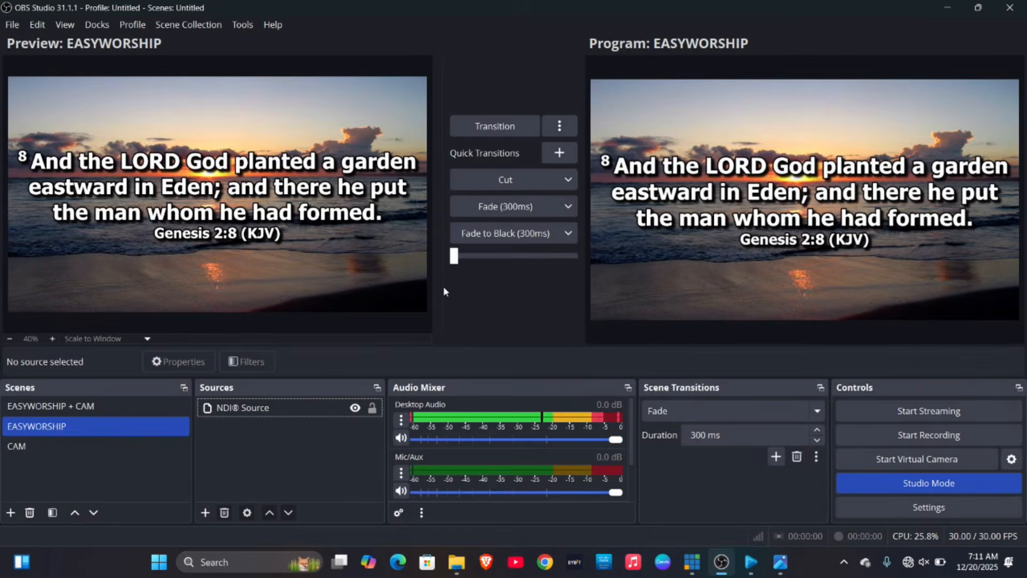
pyautogui.click(163, 405)
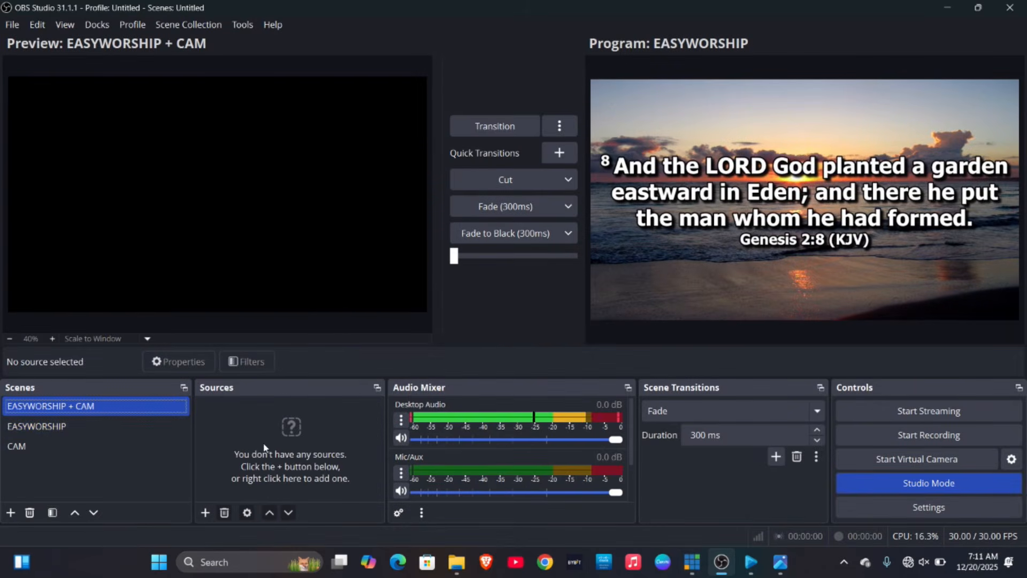
pyautogui.click(497, 210)
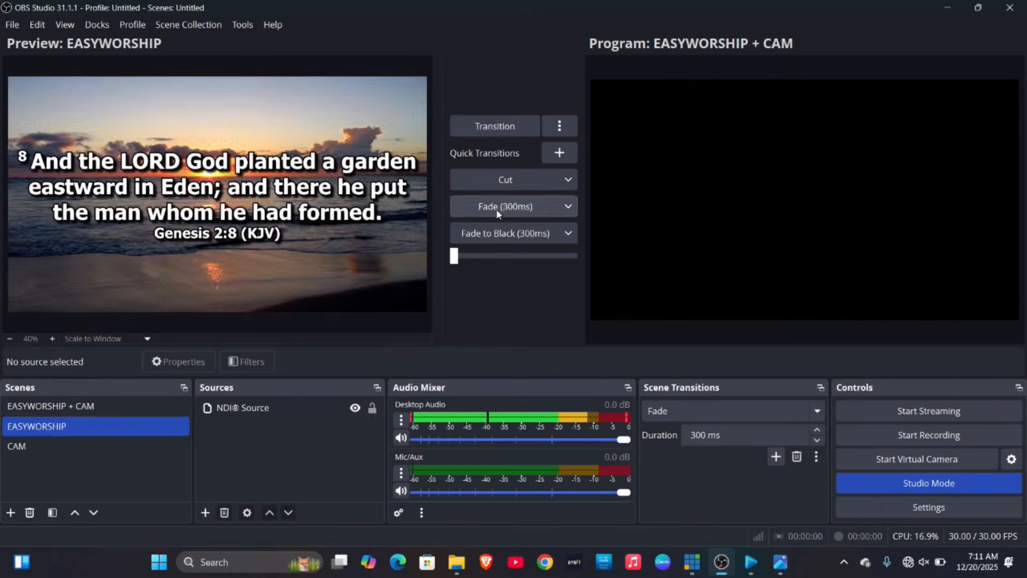
# Add the existing NDI® Source to the EASYWORSHIP + CAM scene
pyautogui.click(157, 406)
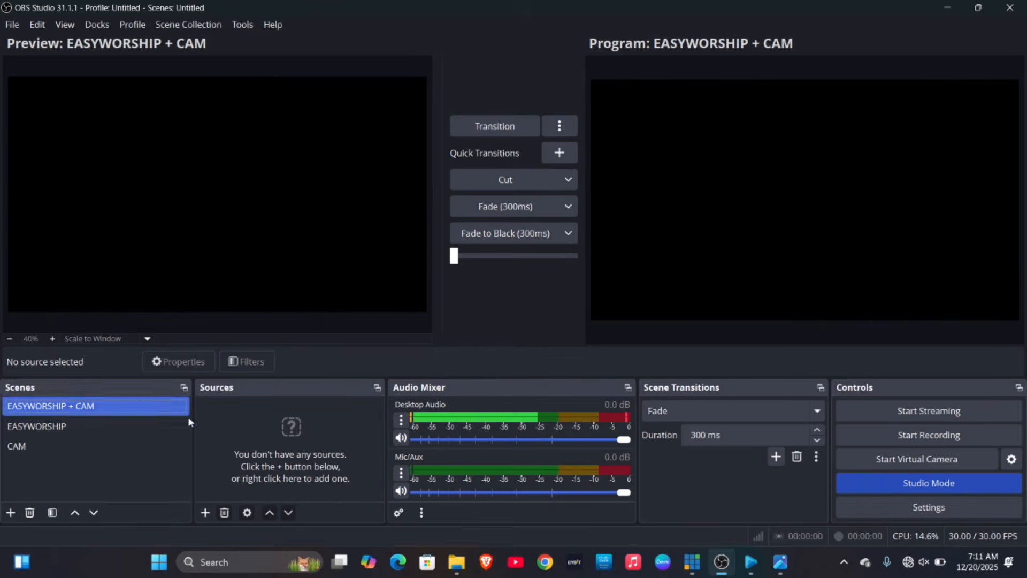
pyautogui.click(207, 512)
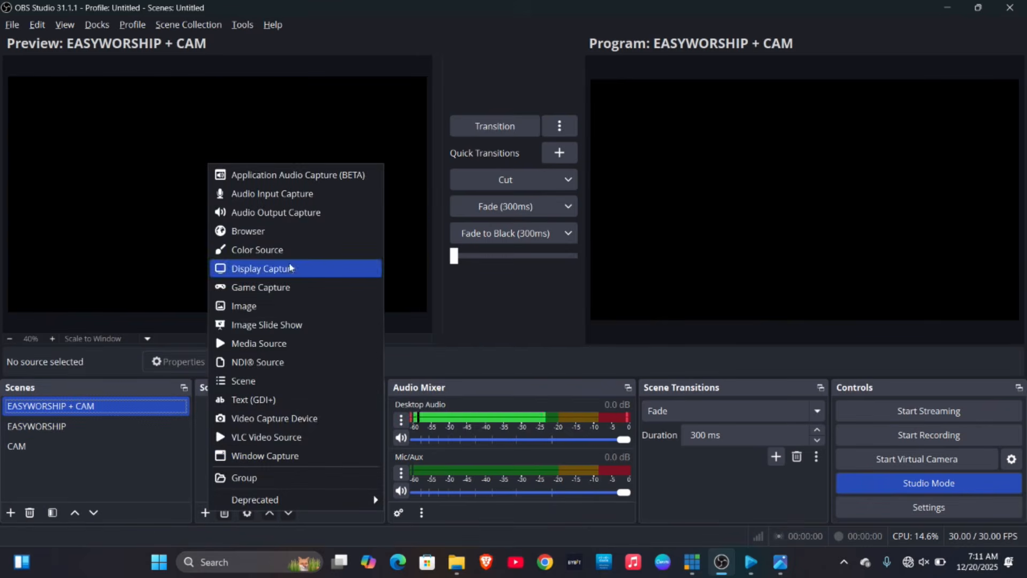
pyautogui.click(223, 361)
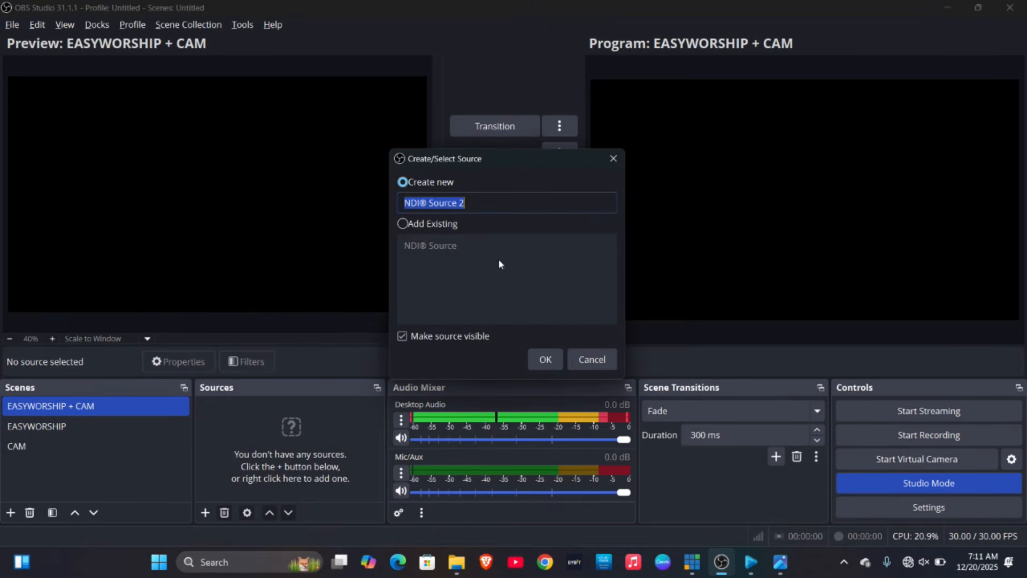
pyautogui.click(418, 226)
pyautogui.click(421, 244)
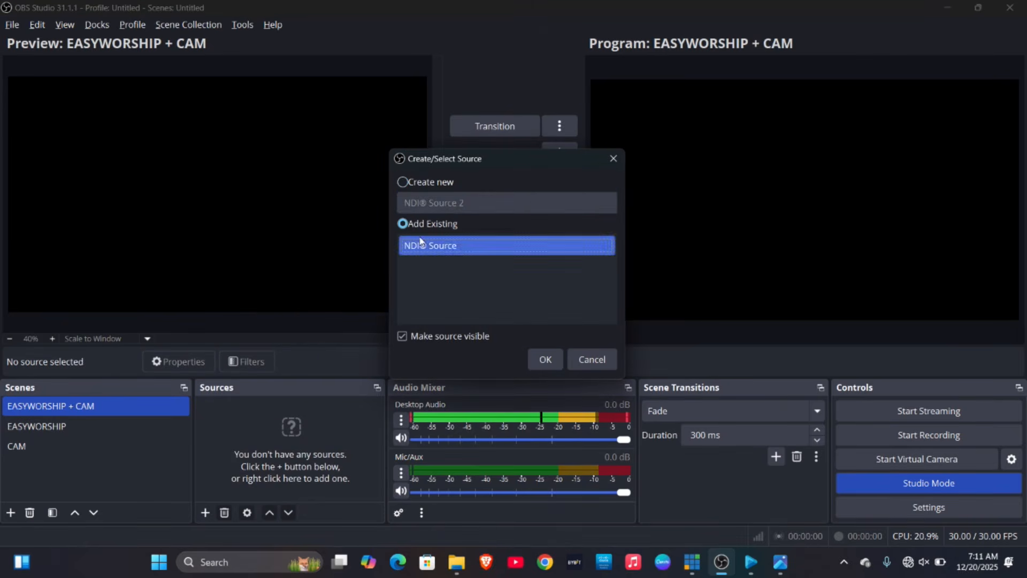
pyautogui.click(545, 359)
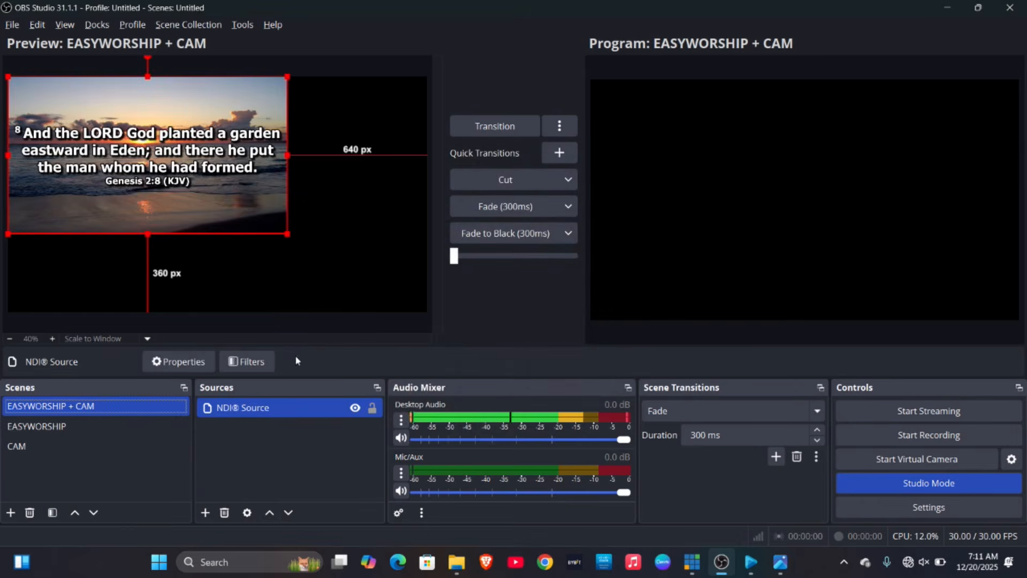
pyautogui.click(299, 303)
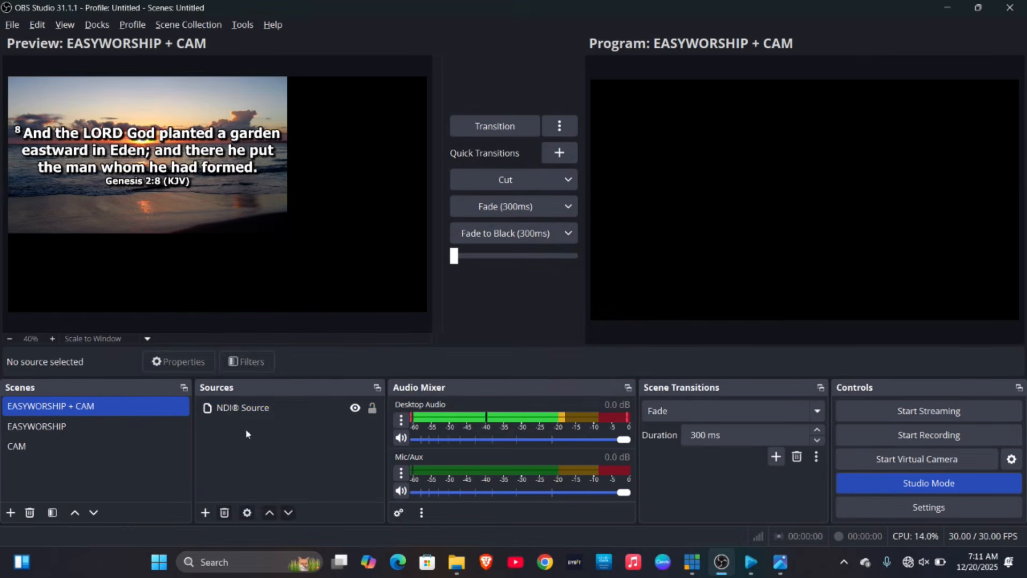
# Add the existing Video Capture Device to the EASYWORSHIP + CAM scene
pyautogui.click(206, 512)
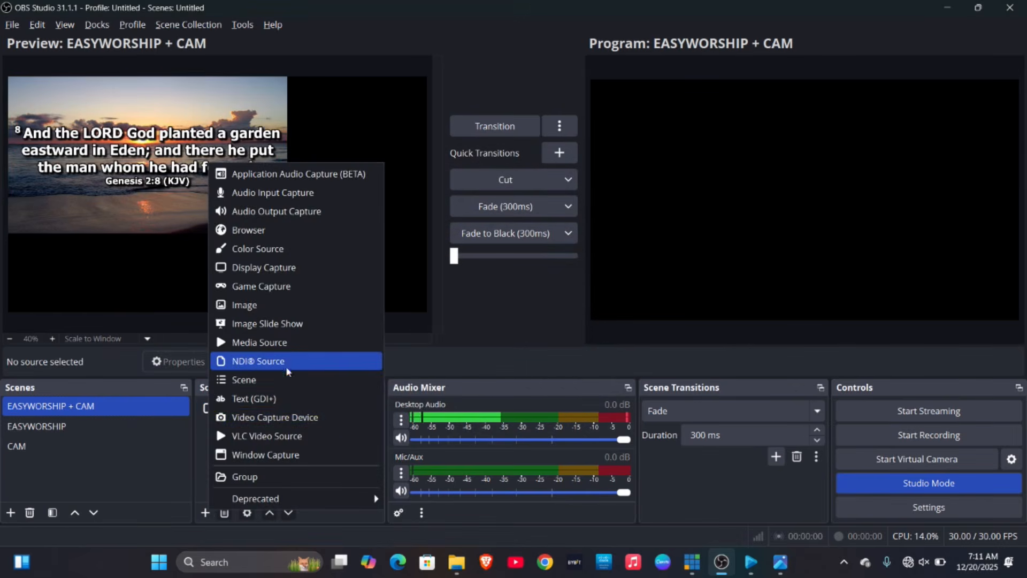
pyautogui.click(264, 417)
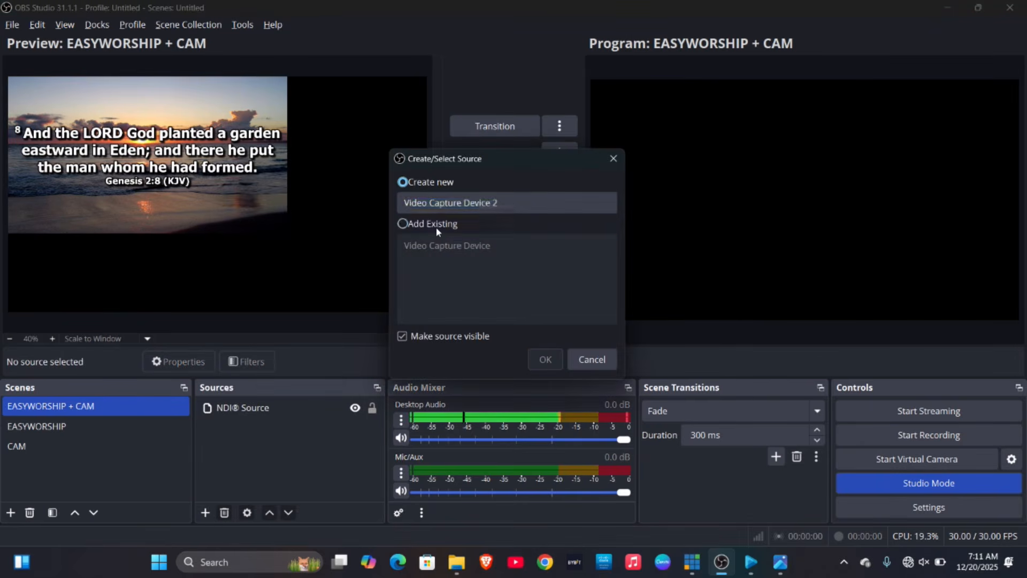
pyautogui.click(435, 226)
pyautogui.click(488, 246)
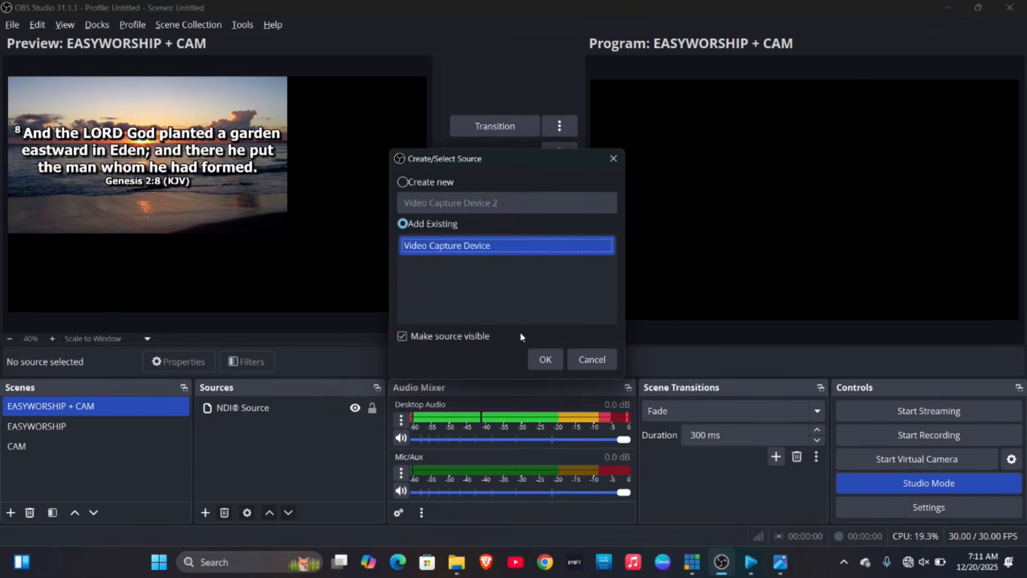
pyautogui.click(545, 360)
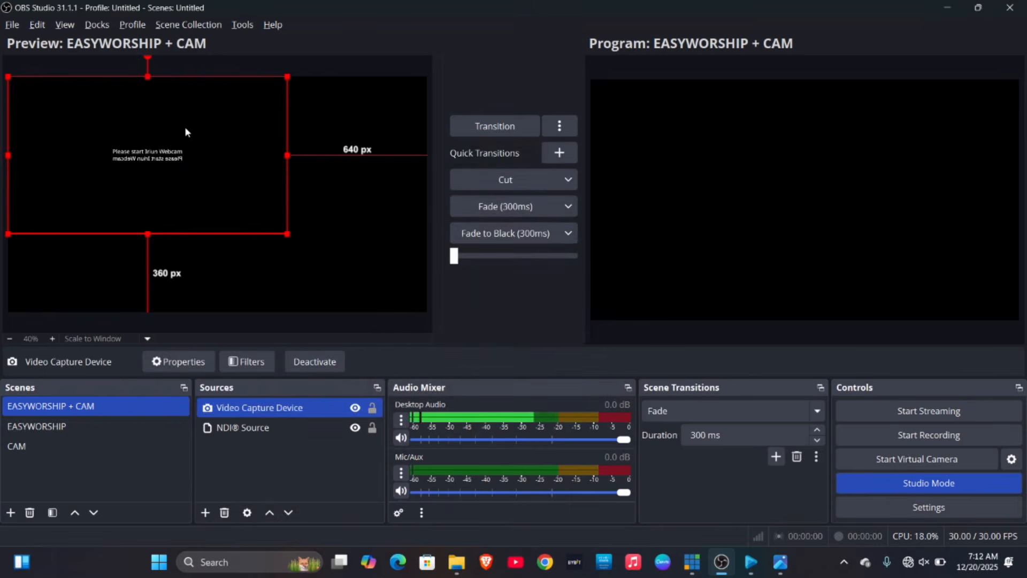
pyautogui.moveTo(186, 132)
pyautogui.mouseDown()
pyautogui.moveTo(271, 197)
pyautogui.moveTo(268, 167)
pyautogui.moveTo(166, 94)
pyautogui.moveTo(197, 129)
pyautogui.moveTo(184, 123)
pyautogui.mouseUp()
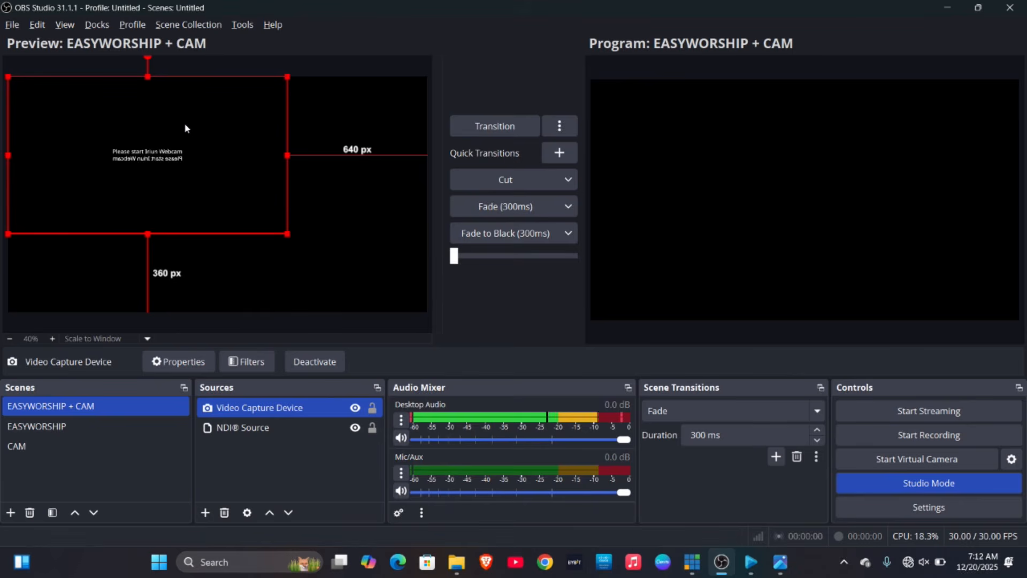
pyautogui.click(297, 466)
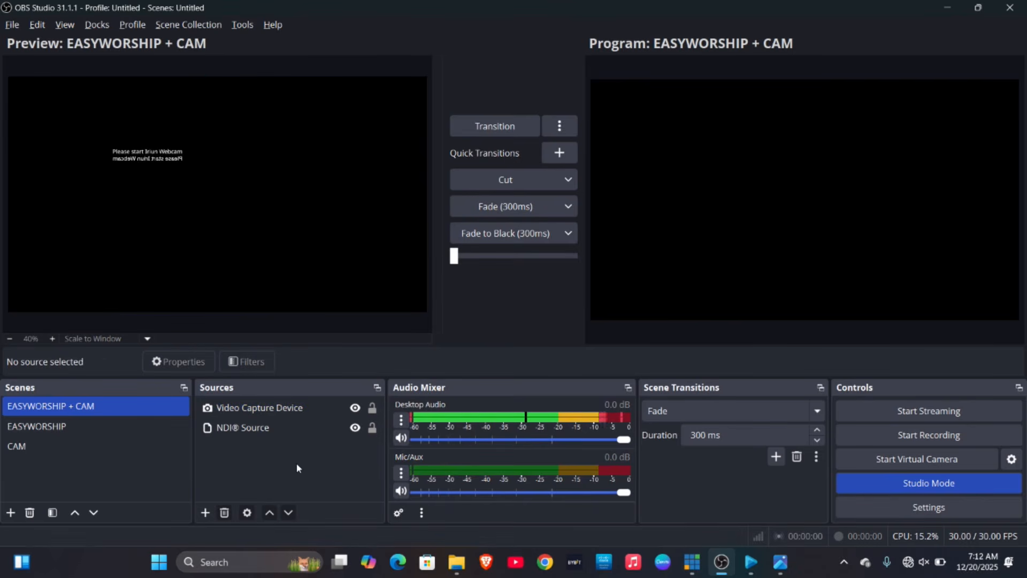
# Add a new image source named Image using Untitled design (29).png from the Downloads folder
pyautogui.click(205, 512)
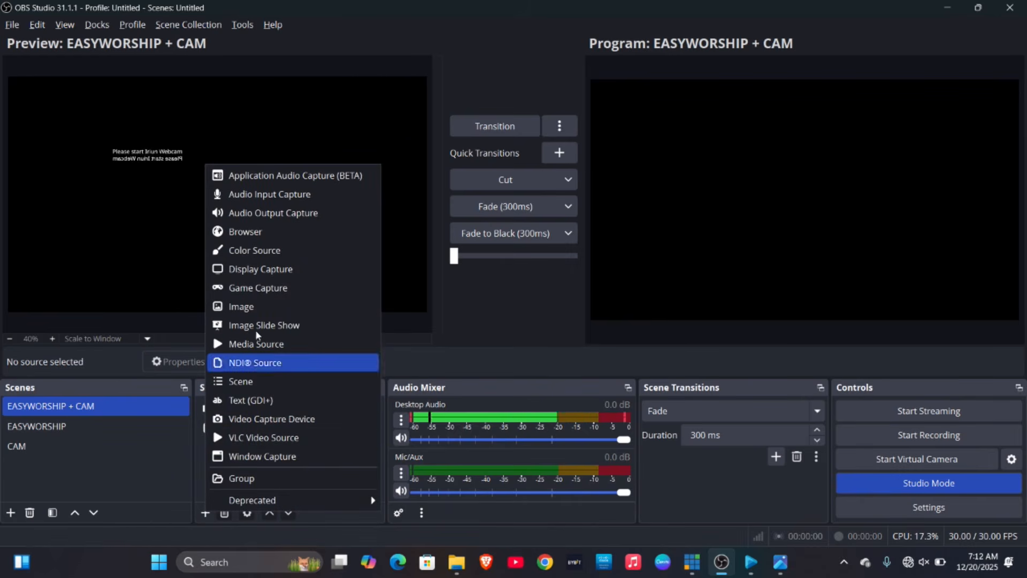
pyautogui.click(263, 310)
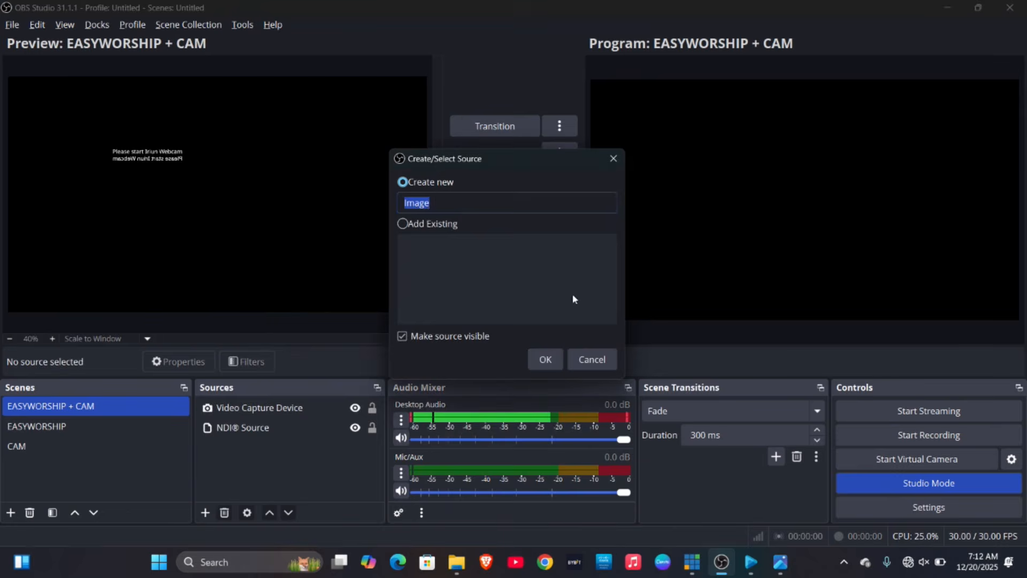
pyautogui.click(545, 359)
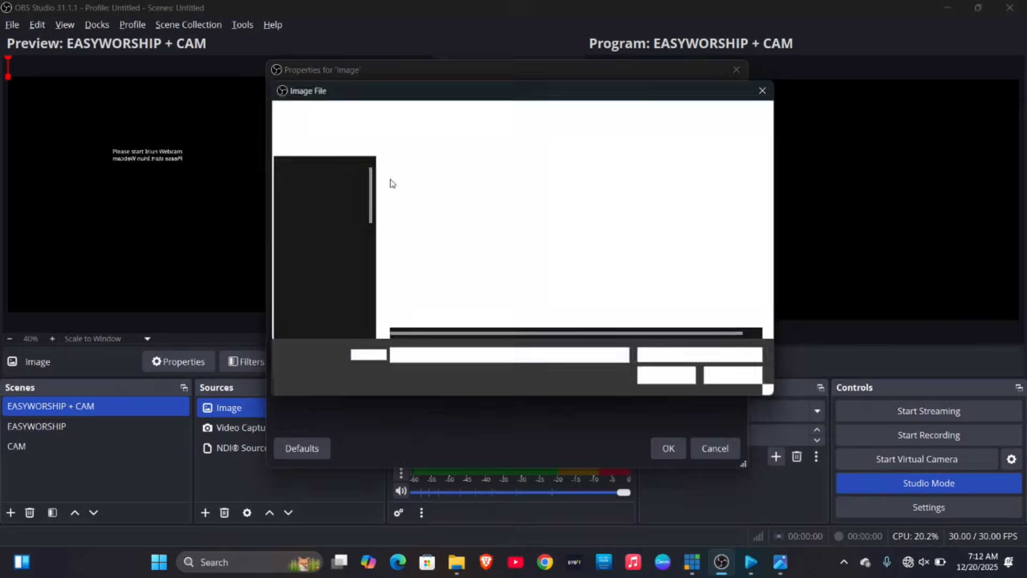
pyautogui.click(328, 166)
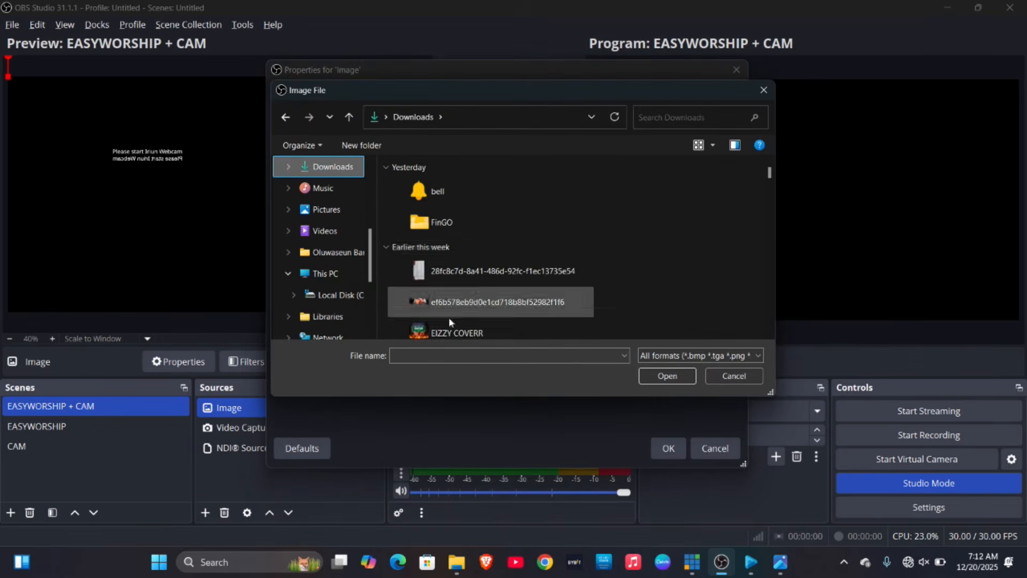
pyautogui.doubleClick(491, 190)
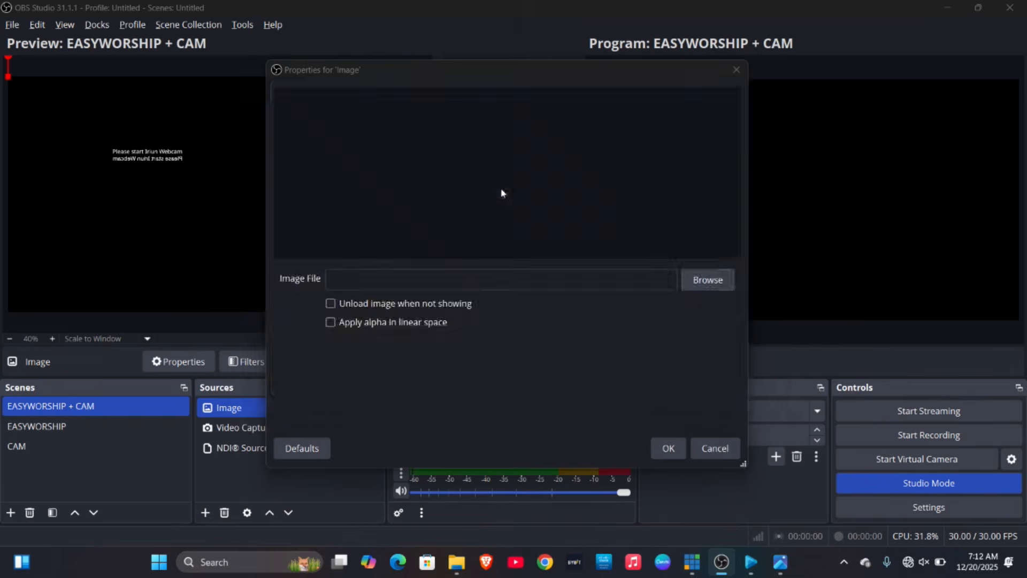
pyautogui.click(670, 443)
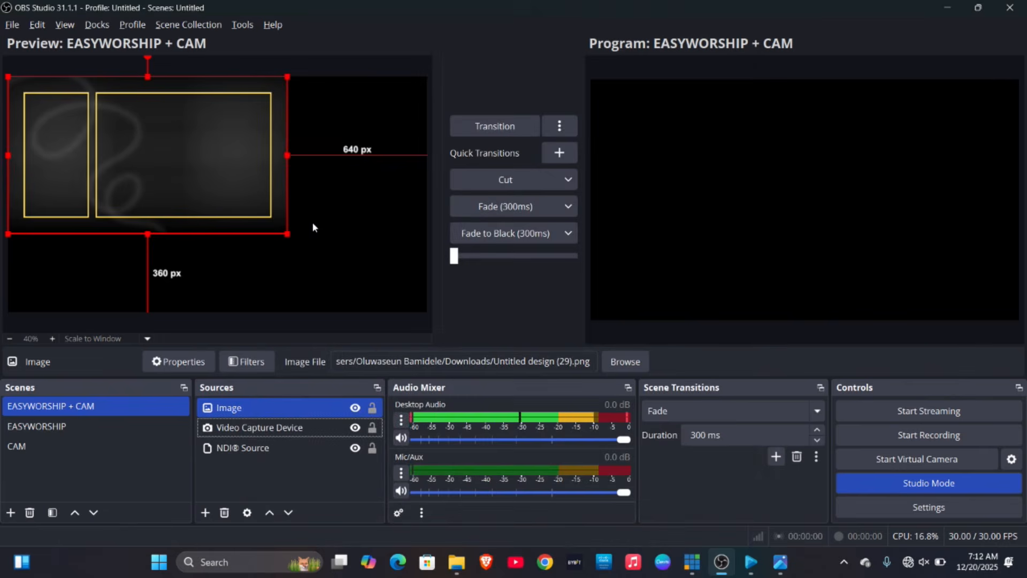
# Enlarge the background image to fill the whole canvas and place it below the other sources in the stacking order
pyautogui.moveTo(287, 234); pyautogui.dragTo(427, 312)
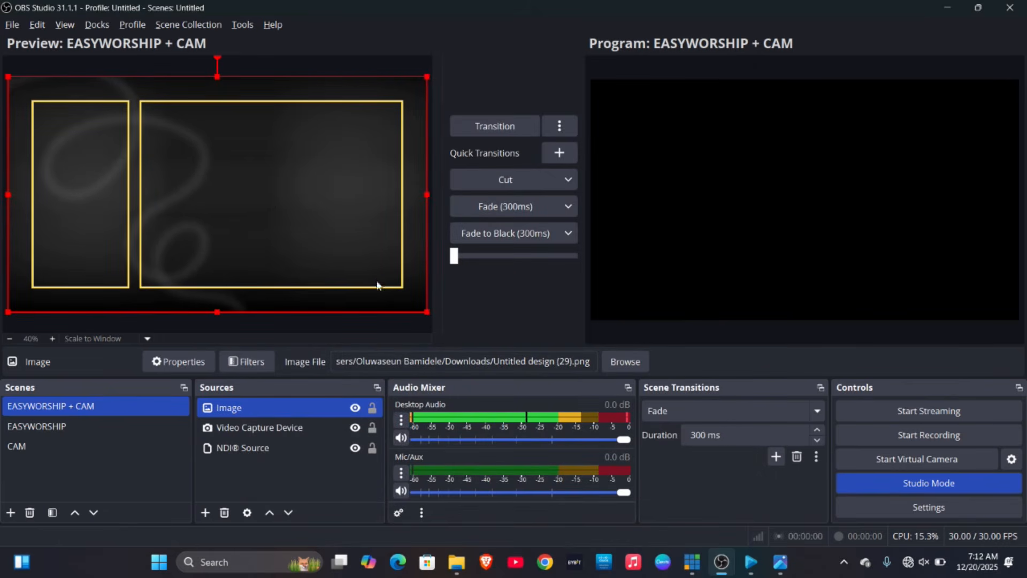
pyautogui.moveTo(373, 282)
pyautogui.mouseDown()
pyautogui.moveTo(381, 277)
pyautogui.moveTo(374, 282)
pyautogui.mouseUp()
pyautogui.click(396, 323)
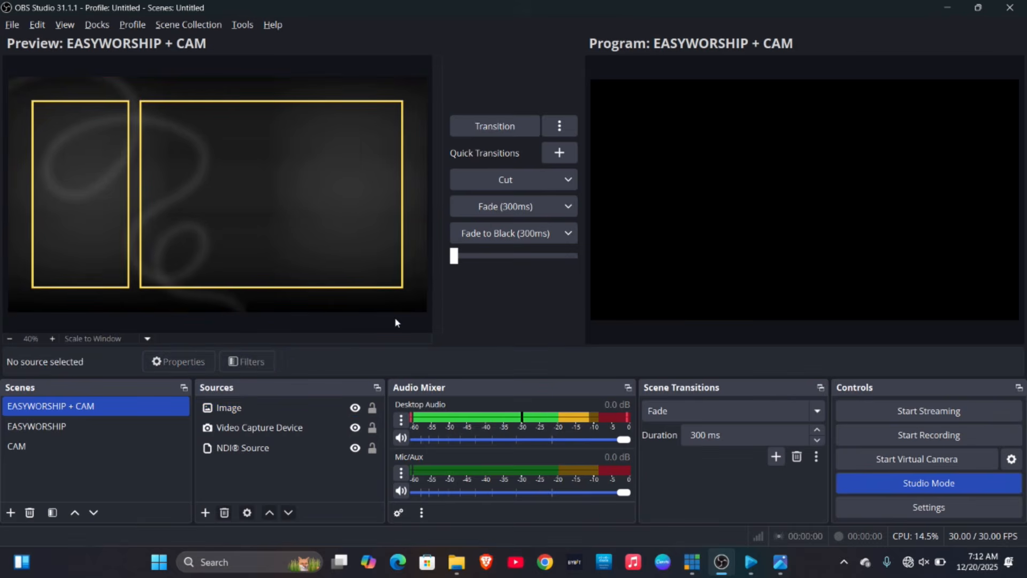
pyautogui.click(277, 411)
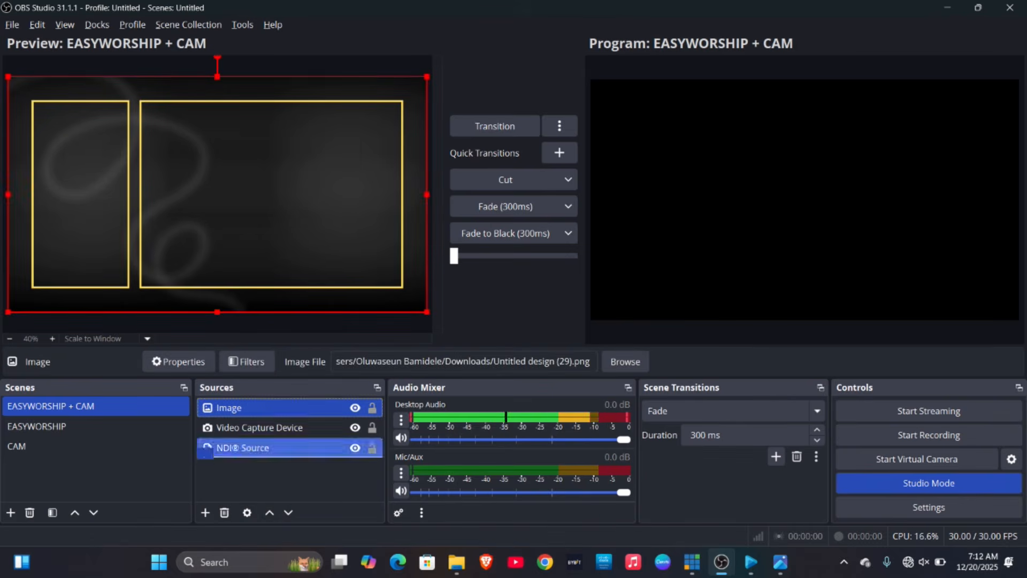
pyautogui.moveTo(278, 452); pyautogui.dragTo(278, 465)
# Crop both sides of the Video Capture Device to a narrow upright strip, about 426 px from the canvas's left edge and 1031 px from its right
pyautogui.click(280, 408)
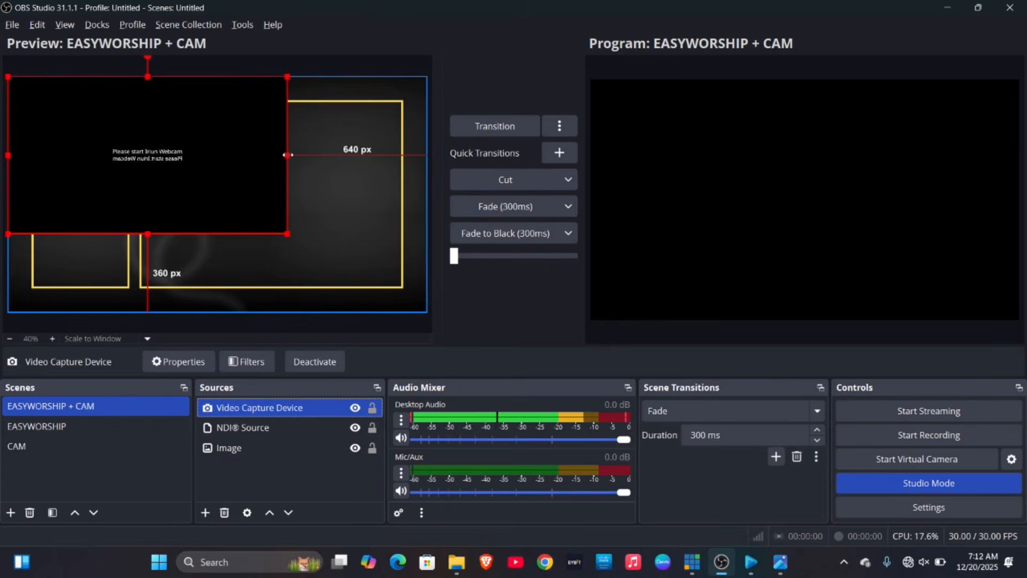
pyautogui.moveTo(287, 155); pyautogui.dragTo(203, 172)
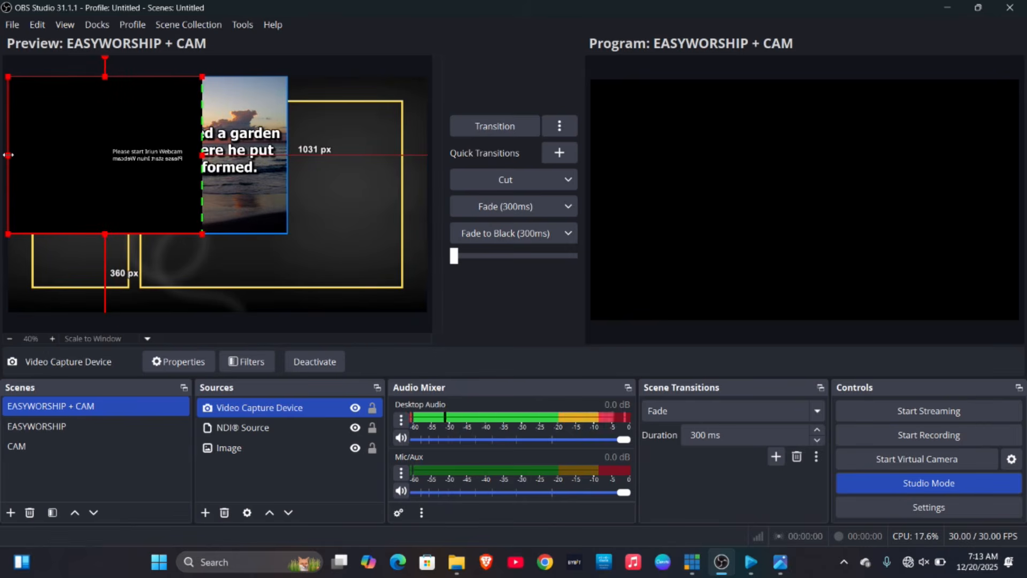
pyautogui.moveTo(8, 155); pyautogui.dragTo(107, 167)
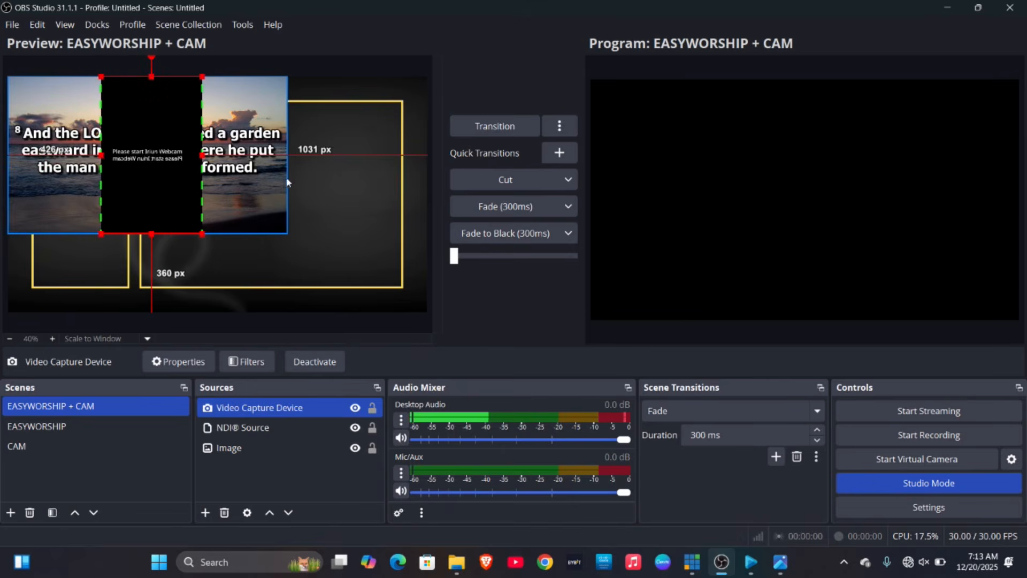
# Move the NDI Source aside and fit the Video Capture Device into the narrow yellow frame, about 121 px from the canvas's left and 125 px from its top
pyautogui.moveTo(285, 186); pyautogui.dragTo(487, 270)
pyautogui.moveTo(158, 141); pyautogui.dragTo(128, 181)
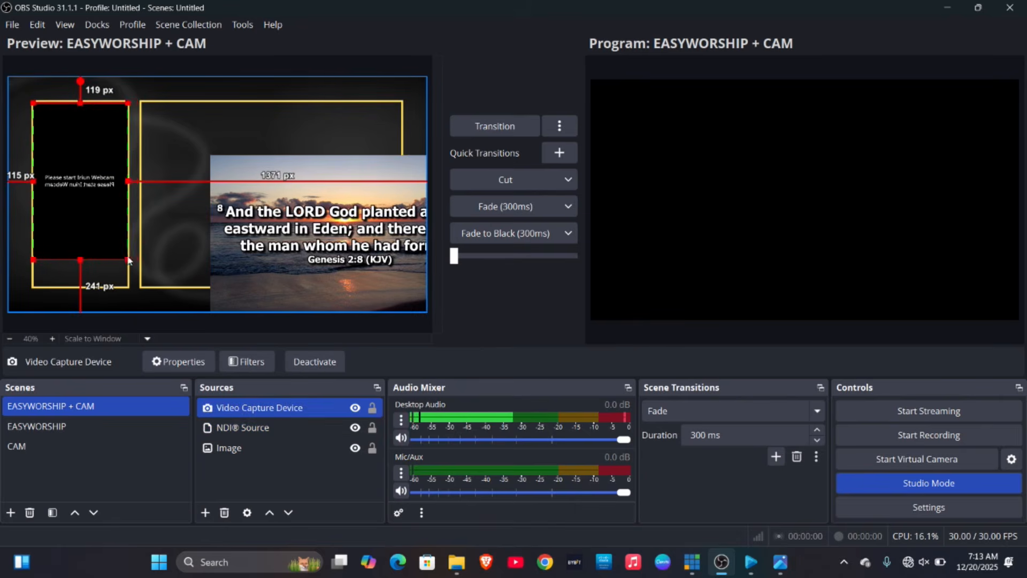
pyautogui.moveTo(84, 259); pyautogui.dragTo(104, 245)
pyautogui.moveTo(123, 177); pyautogui.dragTo(113, 177)
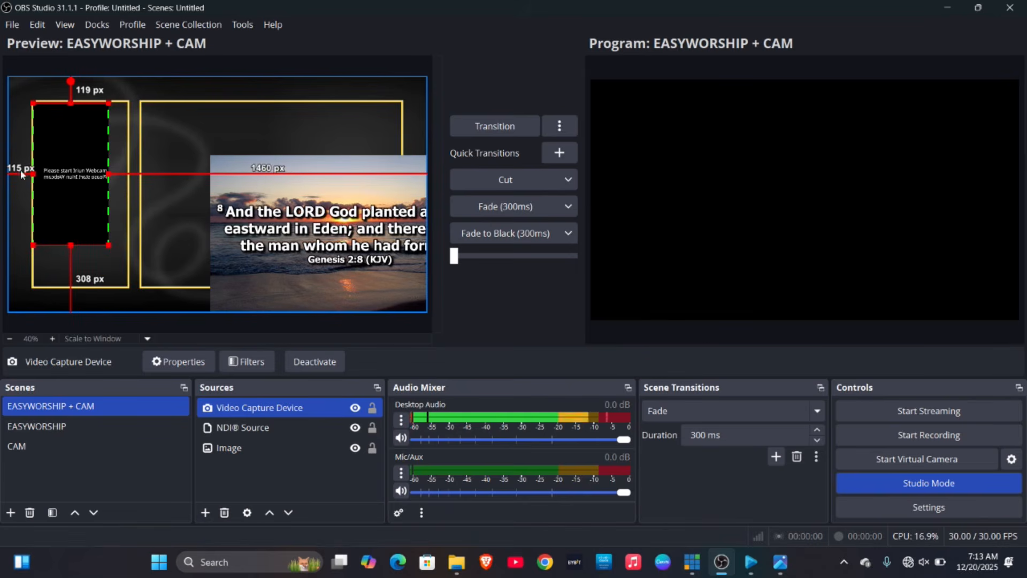
pyautogui.moveTo(33, 172); pyautogui.dragTo(44, 173)
pyautogui.moveTo(84, 201); pyautogui.dragTo(75, 204)
pyautogui.moveTo(98, 246); pyautogui.dragTo(76, 285)
pyautogui.moveTo(119, 194); pyautogui.dragTo(127, 195)
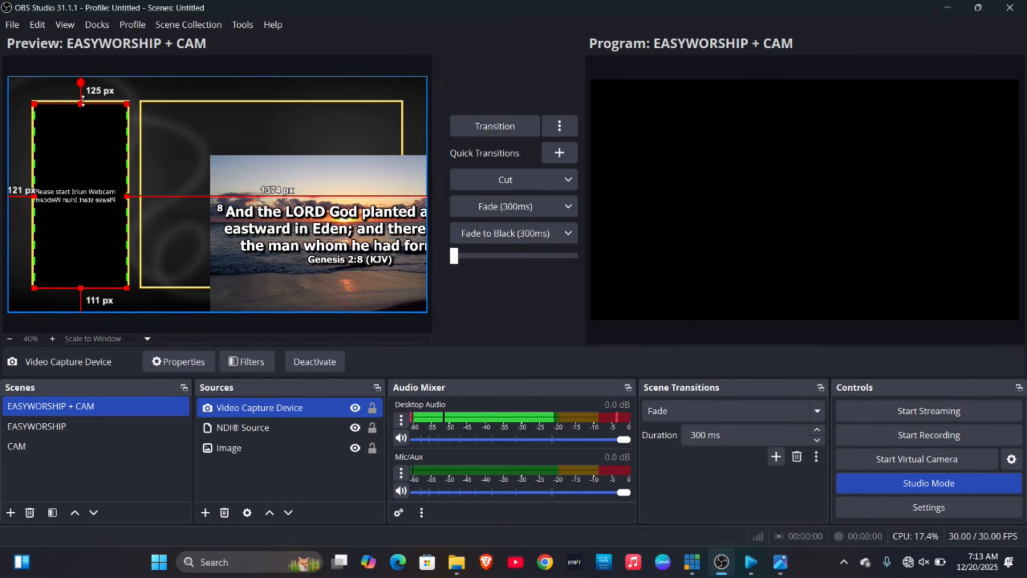
pyautogui.click(186, 142)
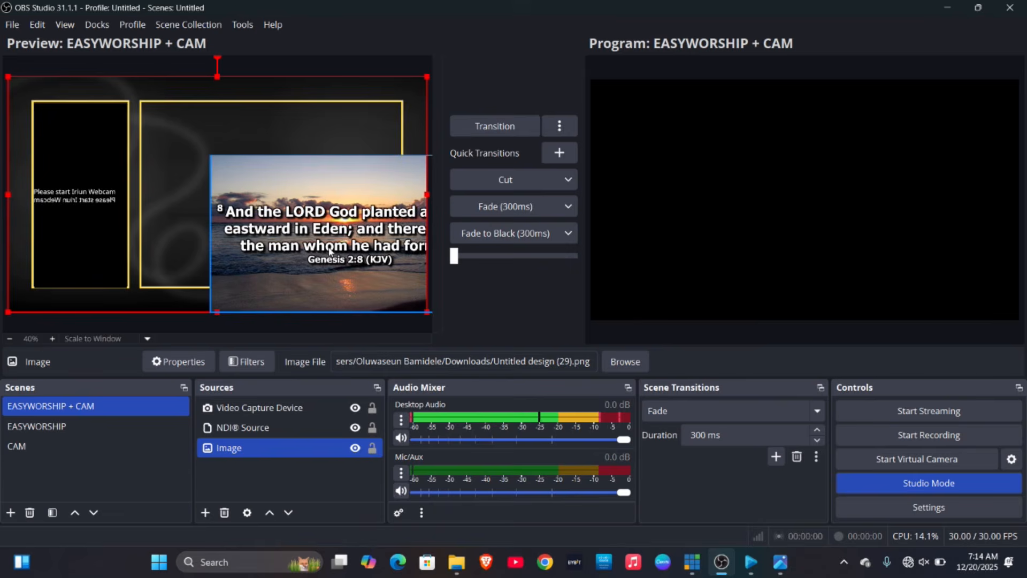
pyautogui.moveTo(221, 123); pyautogui.dragTo(213, 123)
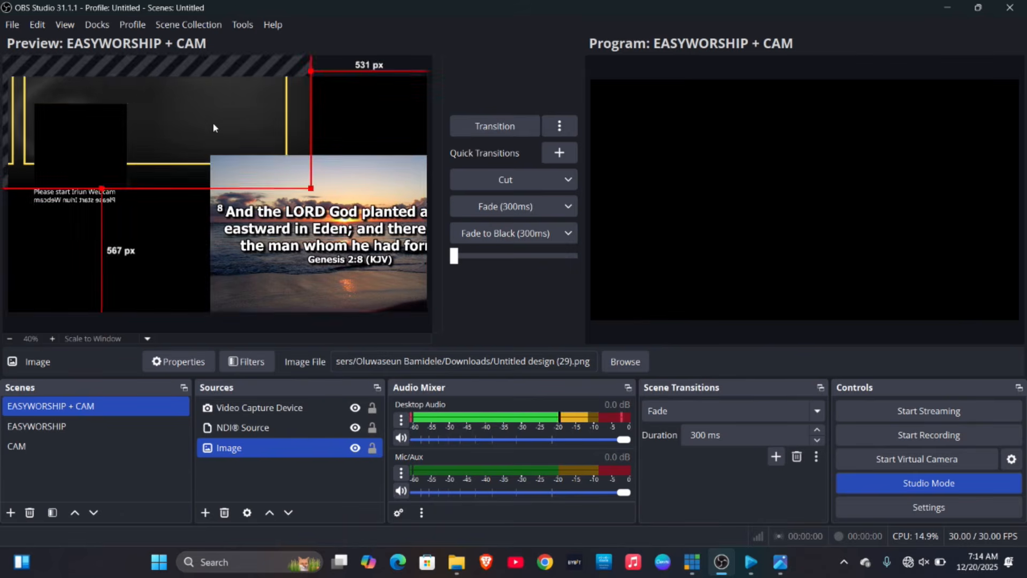
pyautogui.hotkey('ctrl', 'z')
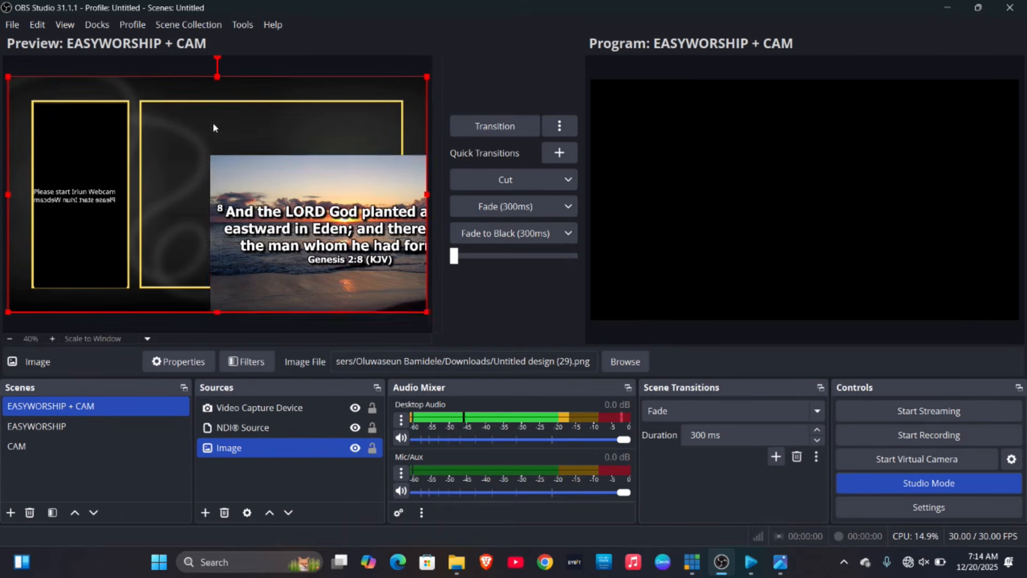
# Lock the background Image source in the EASYWORSHIP + CAM scene, leaving the other two sources unlocked
pyautogui.click(371, 448)
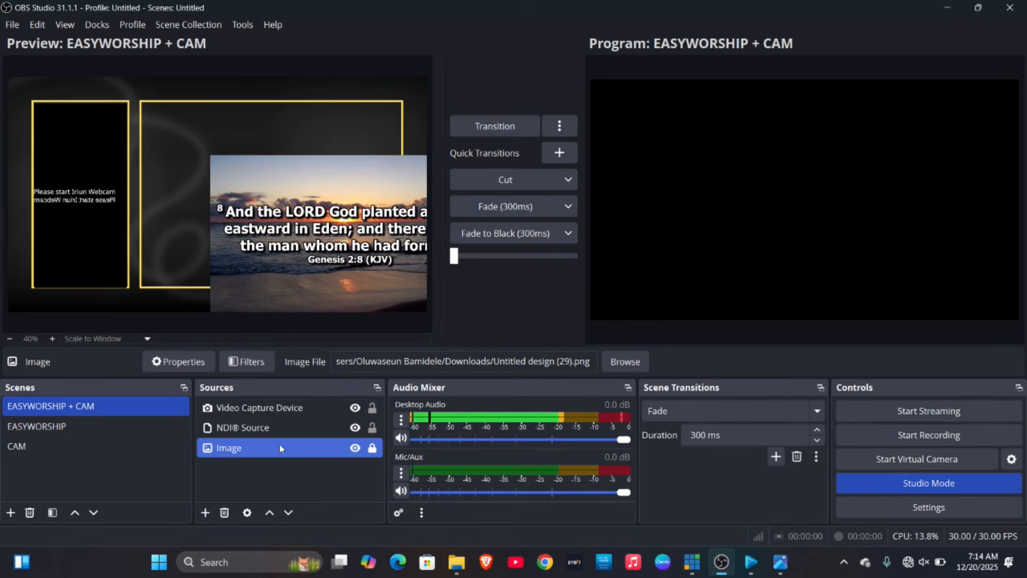
pyautogui.keyDown('ctrl'); pyautogui.click(343, 428); pyautogui.keyUp('ctrl')
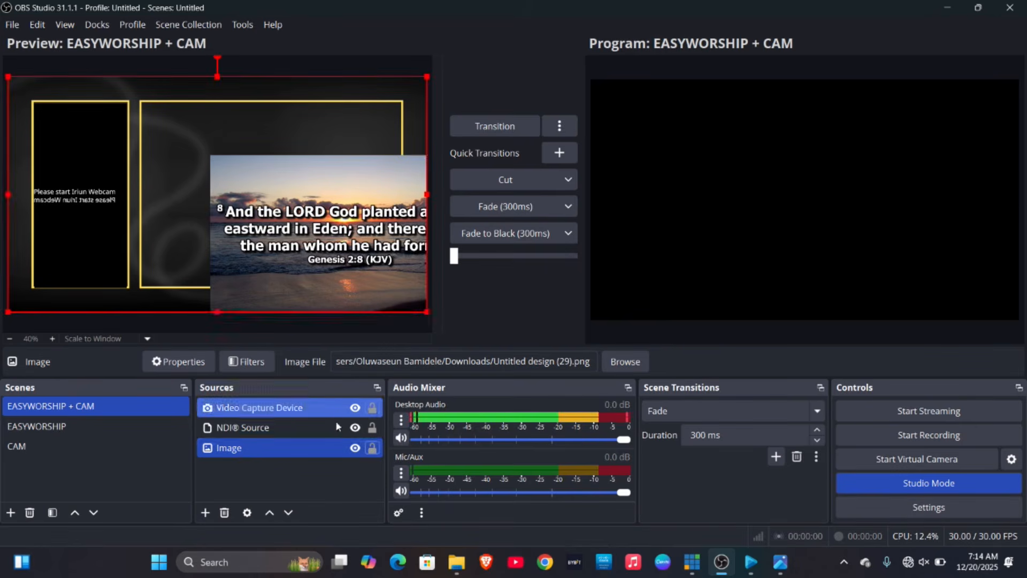
pyautogui.keyDown('ctrl'); pyautogui.click(350, 431); pyautogui.keyUp('ctrl')
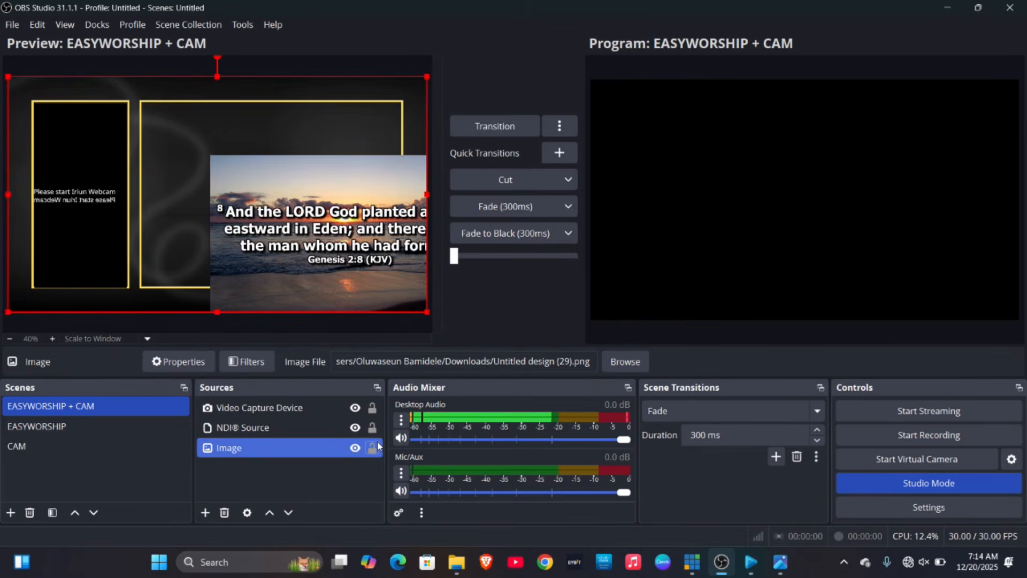
pyautogui.keyDown('ctrl'); pyautogui.click(351, 430); pyautogui.keyUp('ctrl')
pyautogui.keyDown('ctrl'); pyautogui.click(351, 431); pyautogui.keyUp('ctrl')
pyautogui.click(376, 448)
# Move the NDI Source to the upper-left corner of the large yellow frame, about 613 px from the canvas's left and 116 px from its top
pyautogui.click(323, 259)
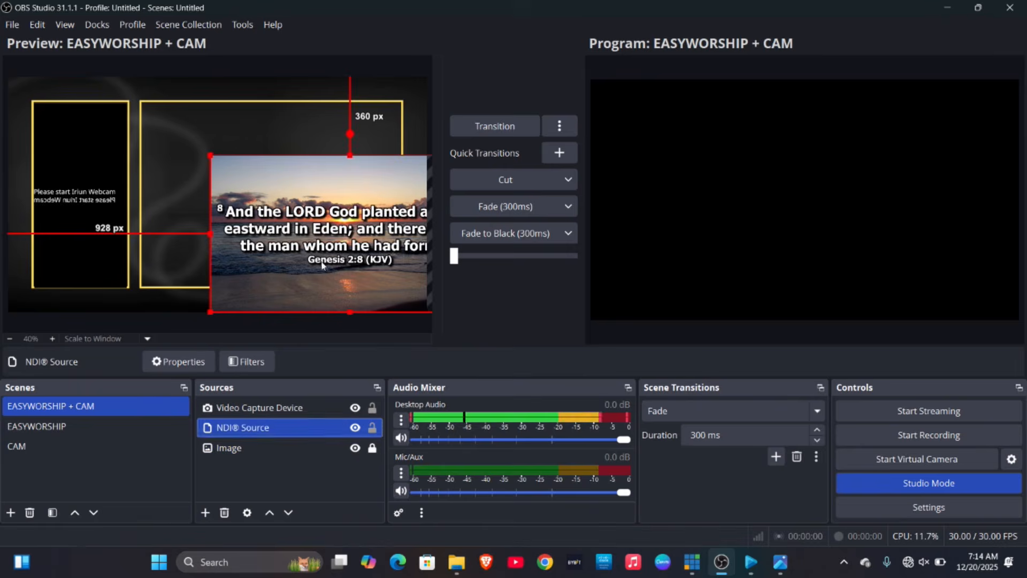
pyautogui.moveTo(322, 259); pyautogui.dragTo(249, 204)
pyautogui.press('Left')
pyautogui.press('Left')
pyautogui.press('Left')
pyautogui.press('Left')
pyautogui.press('Left')
pyautogui.press('Left')
pyautogui.press('Left')
pyautogui.press('Up')
pyautogui.press('Up')
pyautogui.press('Up')
pyautogui.press('Up')
pyautogui.press('Up')
pyautogui.press('Up')
pyautogui.press('Up')
pyautogui.press('Up')
pyautogui.press('Up')
pyautogui.press('Up')
pyautogui.press('Up')
pyautogui.press('Up')
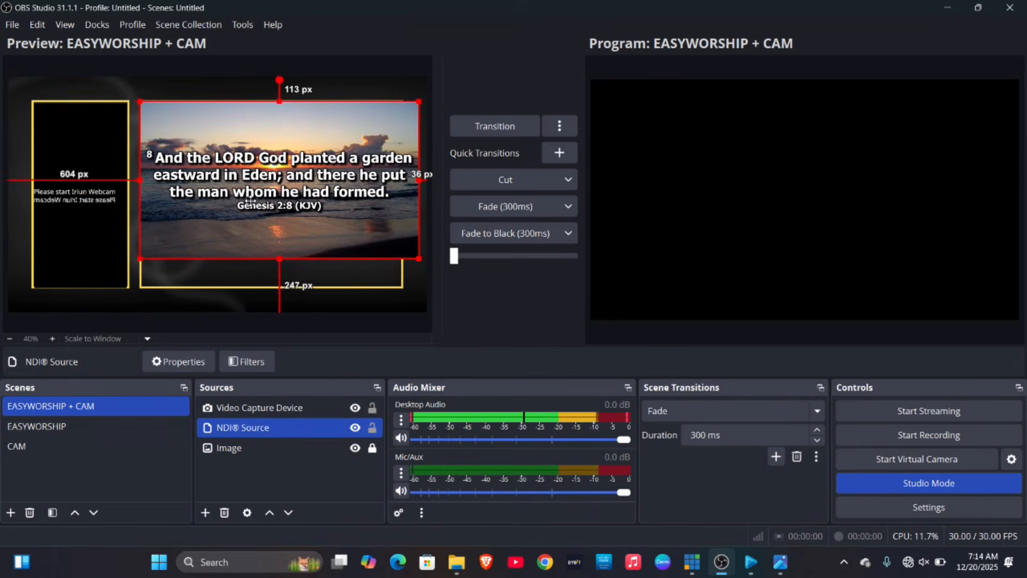
pyautogui.moveTo(249, 201); pyautogui.dragTo(255, 207)
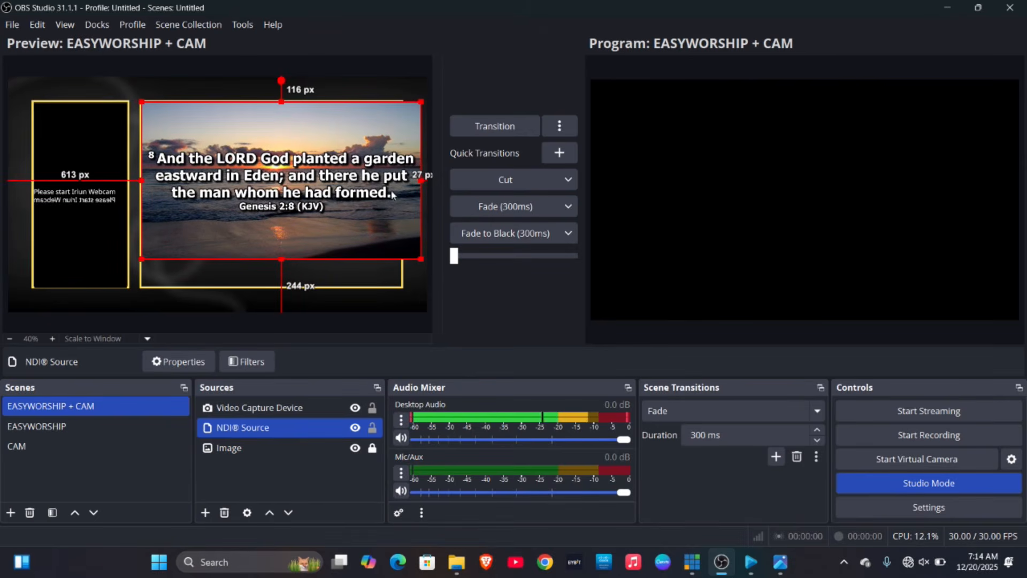
# Resize and stretch the NDI Source to fill the large yellow frame, its lower edge about 121 px above the canvas's bottom, and deselect it
pyautogui.moveTo(421, 181); pyautogui.dragTo(441, 185)
pyautogui.moveTo(420, 259); pyautogui.dragTo(331, 234)
pyautogui.moveTo(258, 229); pyautogui.dragTo(256, 286)
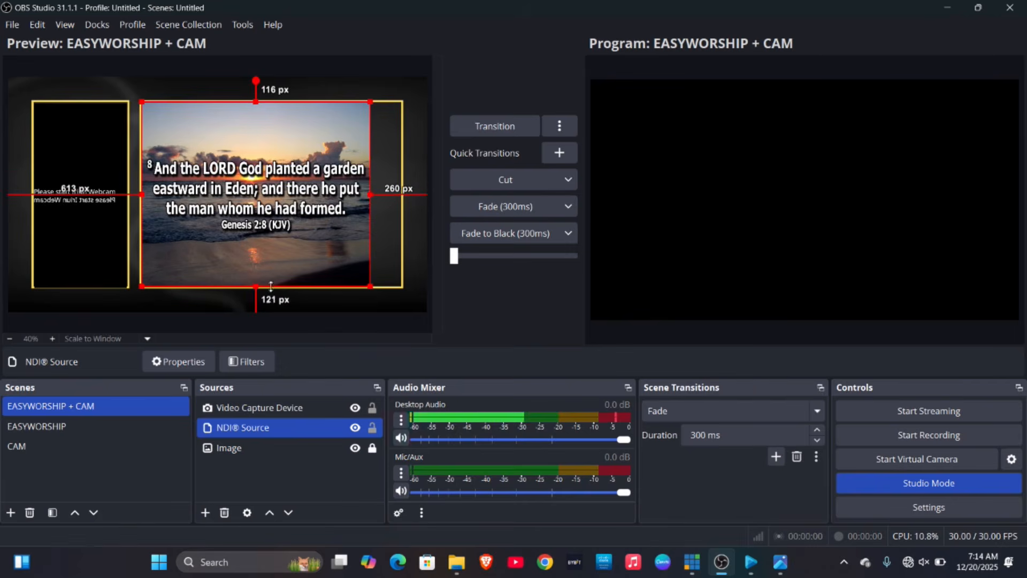
pyautogui.moveTo(371, 194); pyautogui.dragTo(402, 191)
pyautogui.click(416, 311)
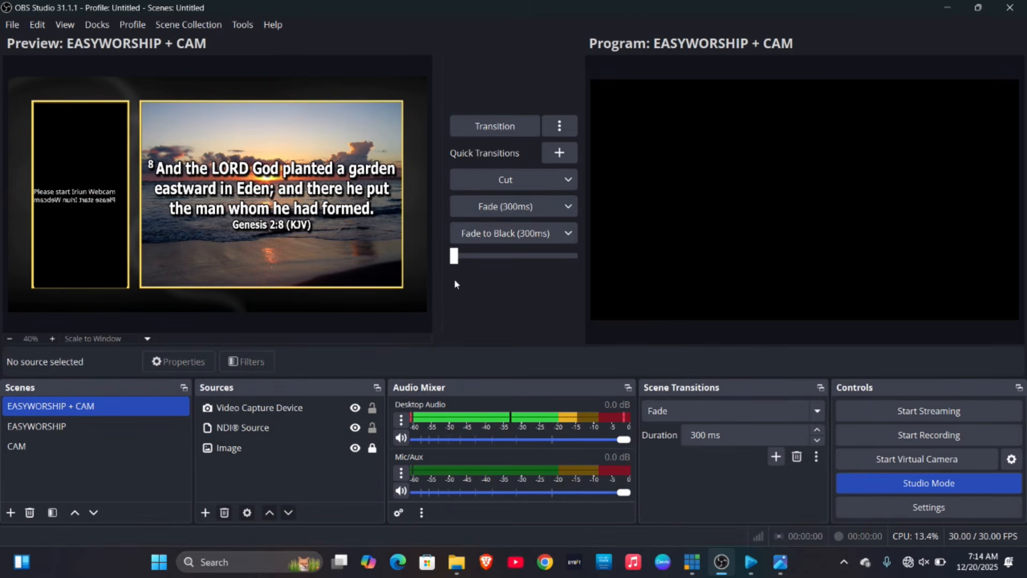
# Send the EASYWORSHIP + CAM scene to program with the 300 ms Fade and compare it with Screenshot (233).png in the Photos app
pyautogui.click(495, 206)
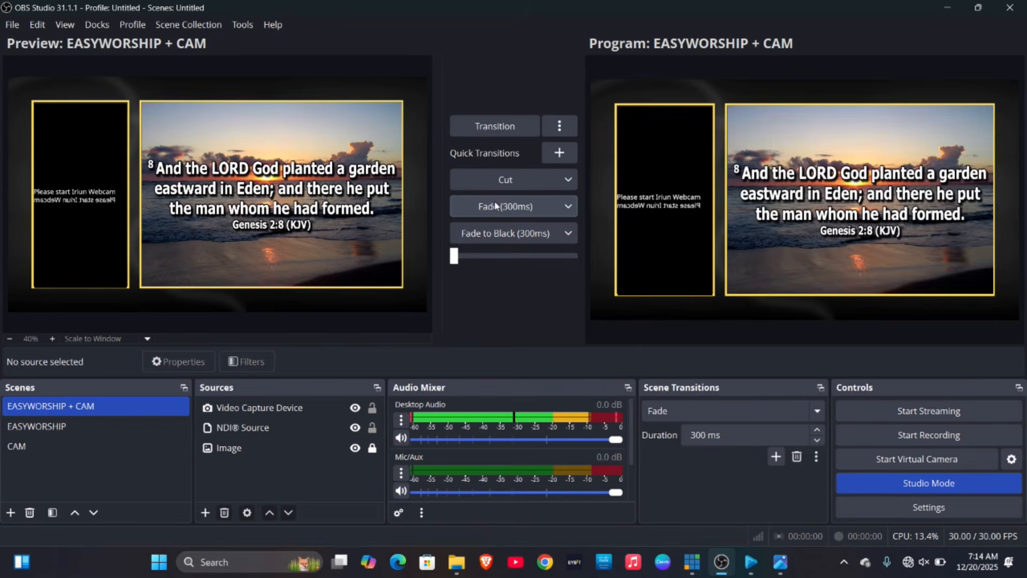
pyautogui.click(781, 563)
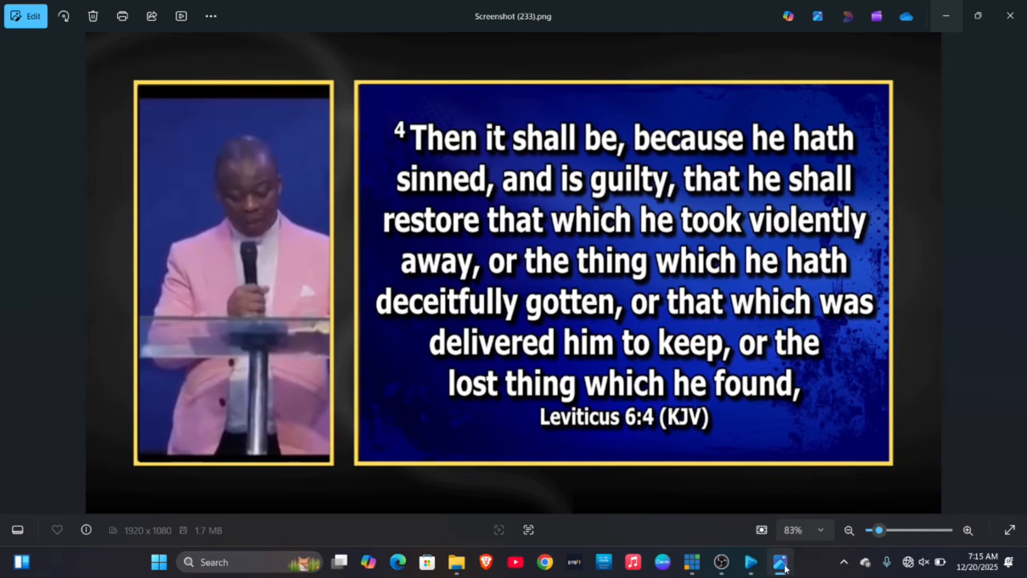
pyautogui.click(722, 562)
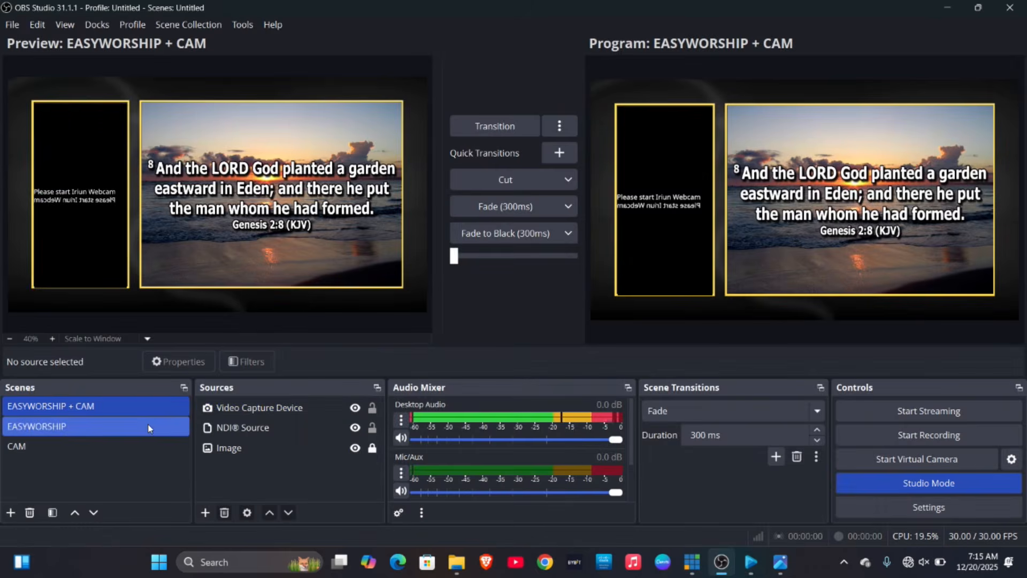
# Send the EASYWORSHIP scene to program with the 300 ms Fade, followed by the CAM scene
pyautogui.click(148, 426)
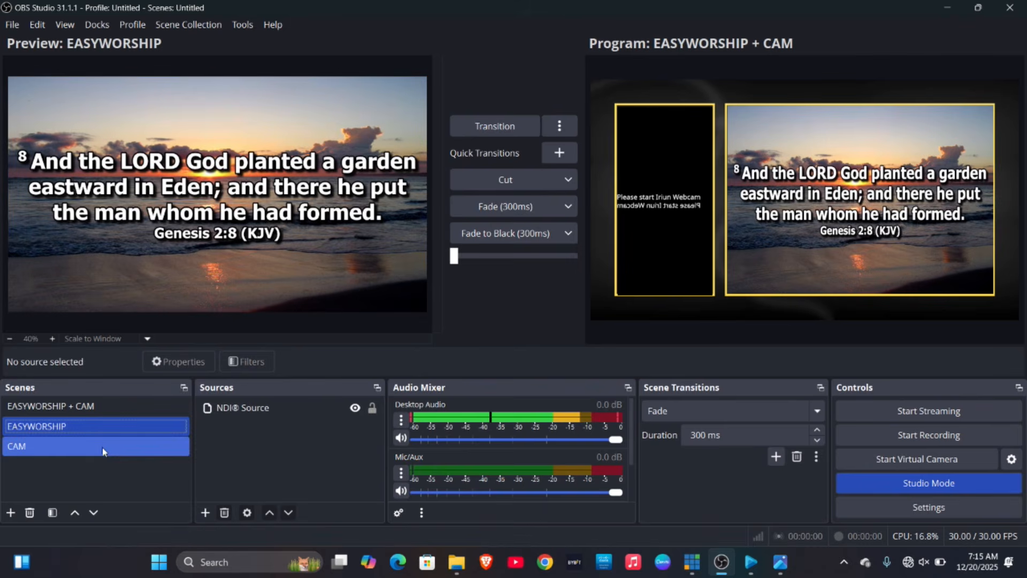
pyautogui.click(483, 210)
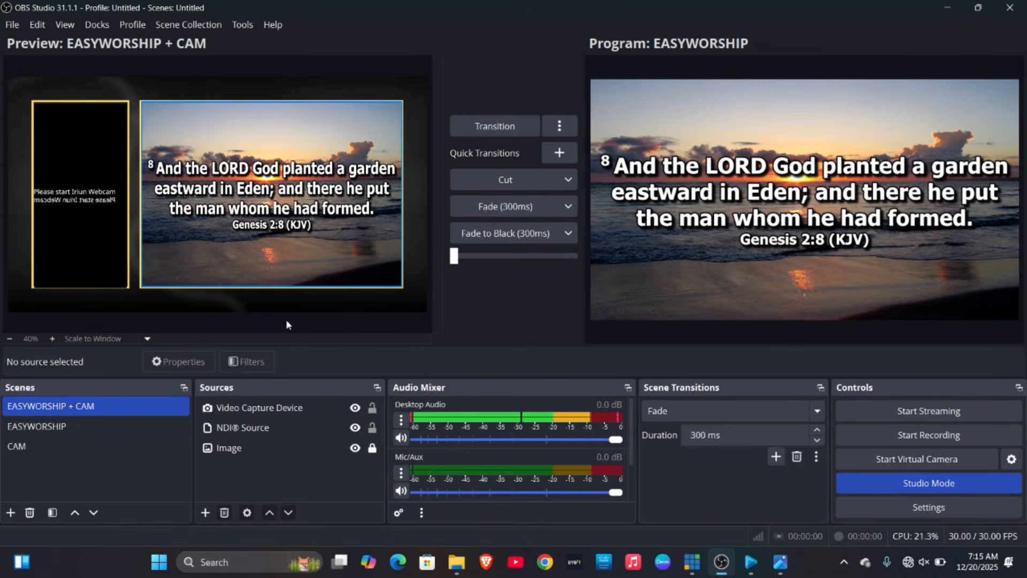
pyautogui.click(32, 447)
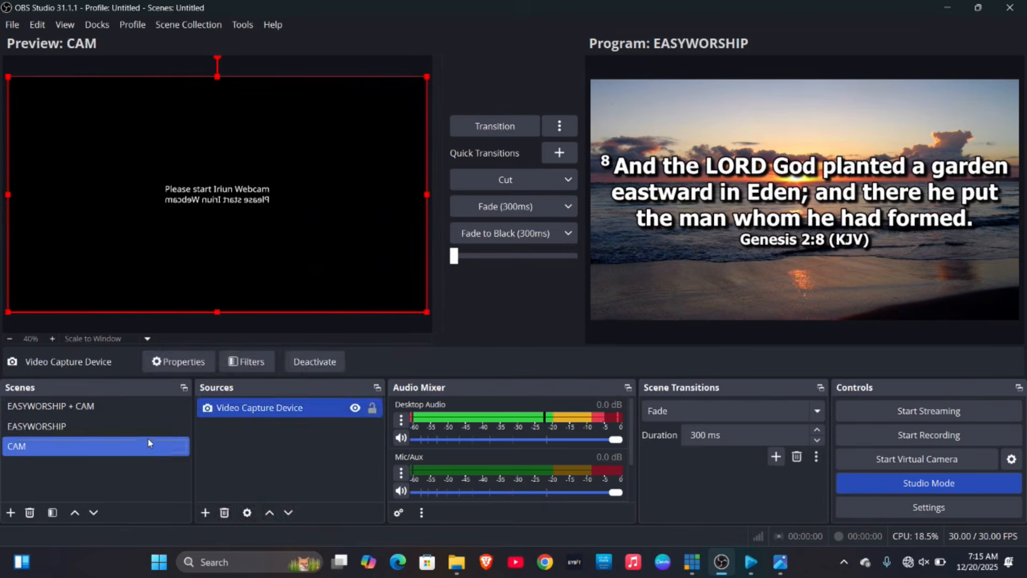
pyautogui.click(474, 213)
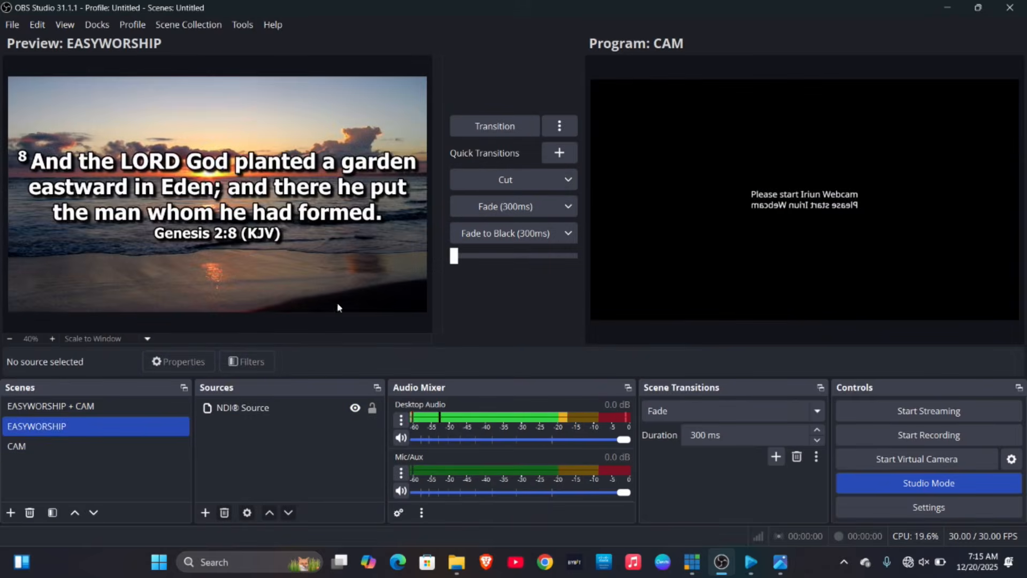
# Fade the EASYWORSHIP + CAM scene back to program over 300 ms and minimise OBS to show the reference screenshot
pyautogui.click(117, 412)
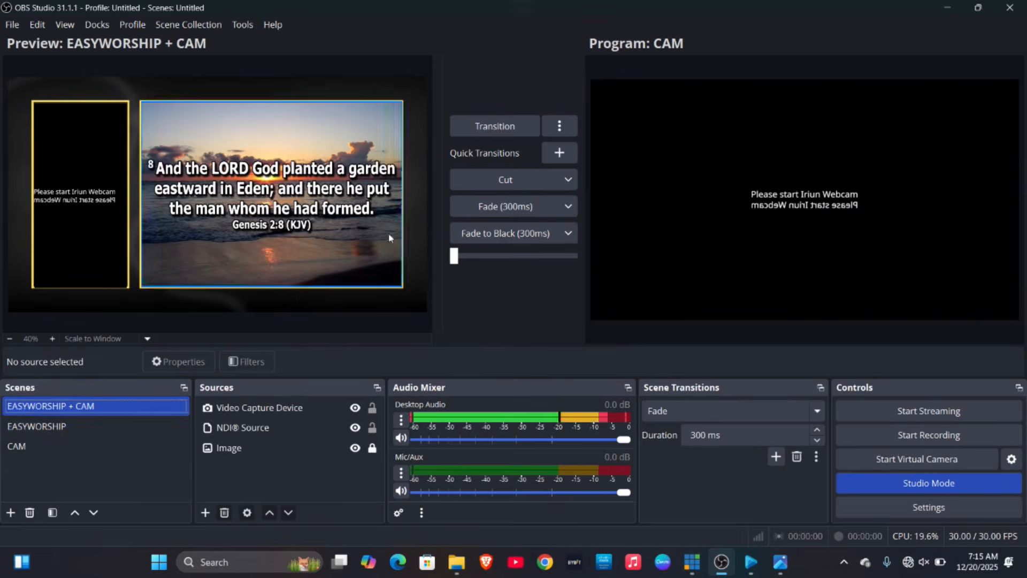
pyautogui.click(457, 207)
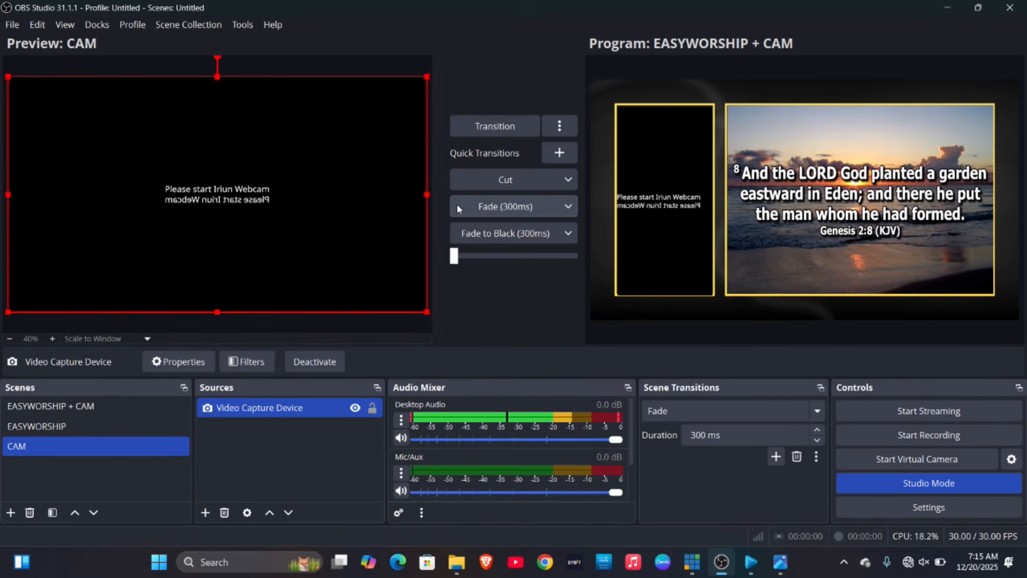
pyautogui.click(947, 8)
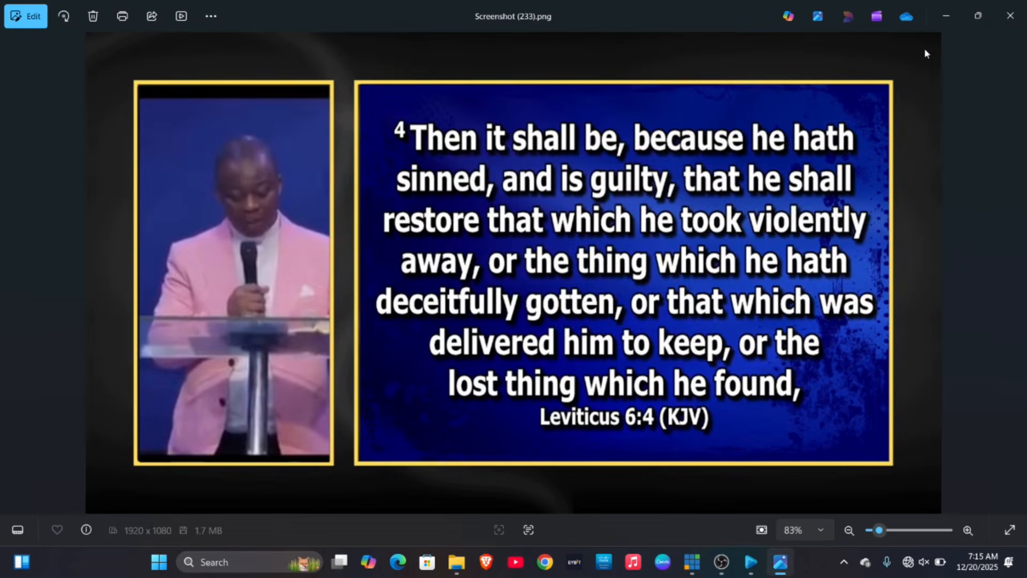